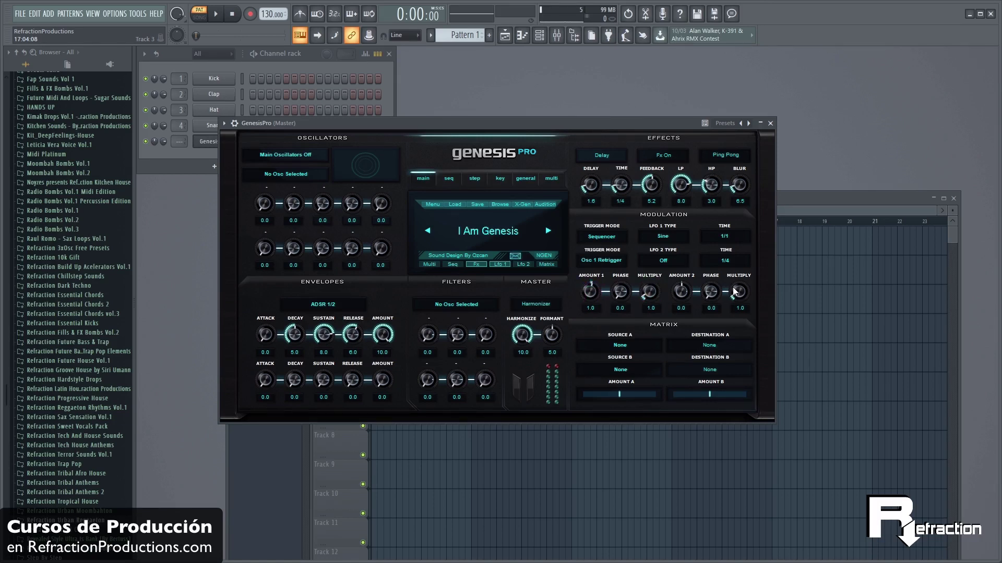
drag(501, 126, 531, 97)
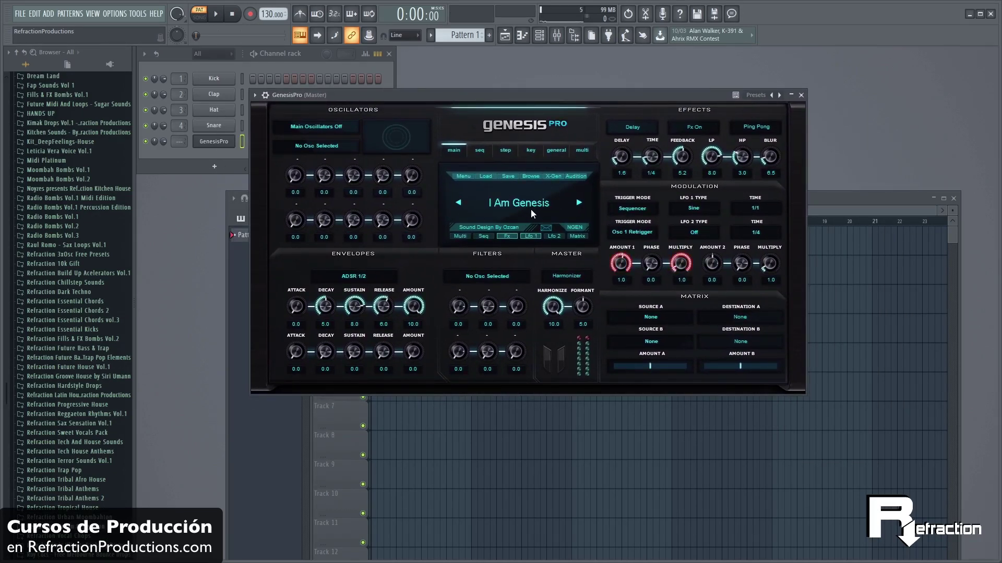
drag(529, 95, 528, 117)
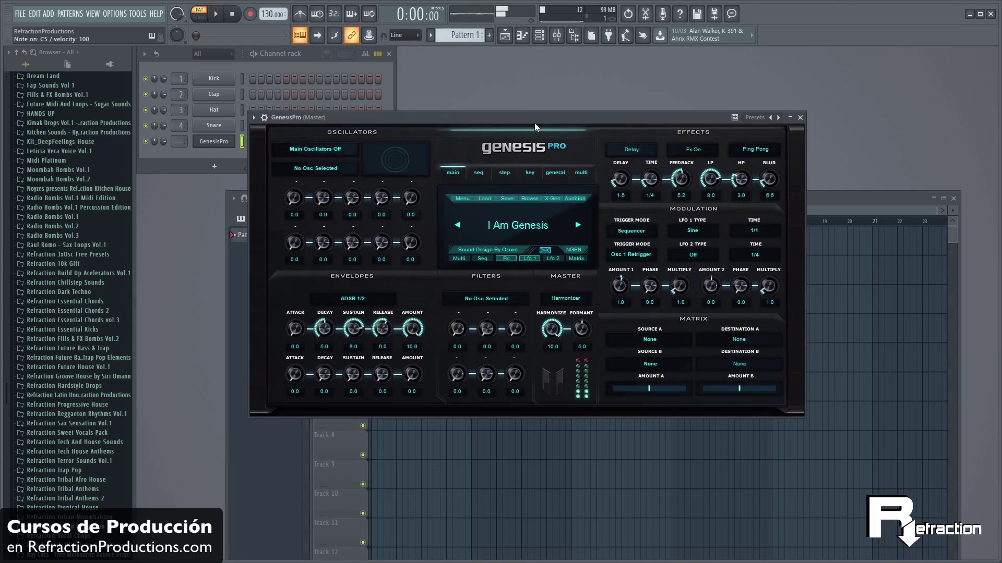
drag(534, 123, 577, 106)
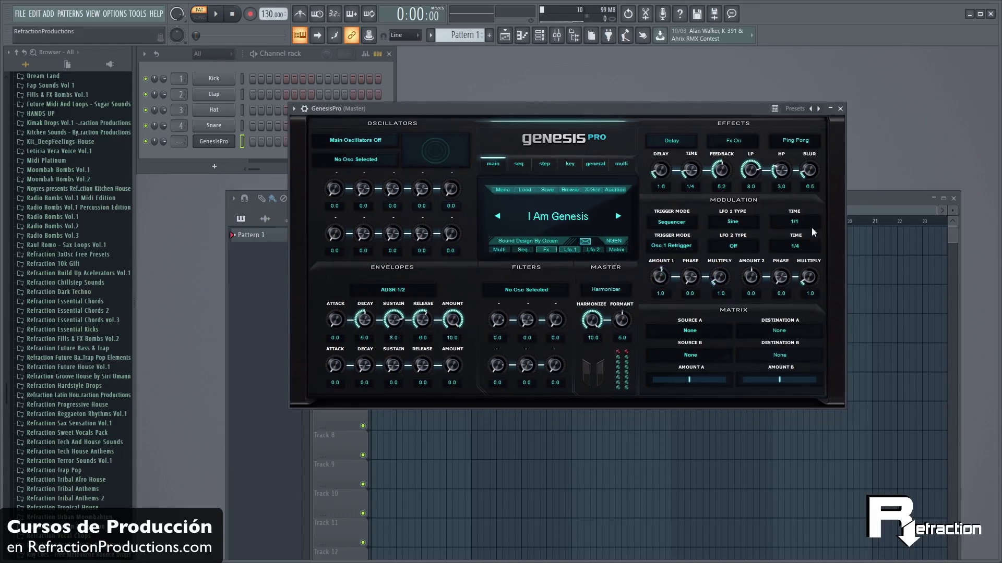
Look through the GenesisPro preset list and the synth's own built-in preset browser
click(795, 108)
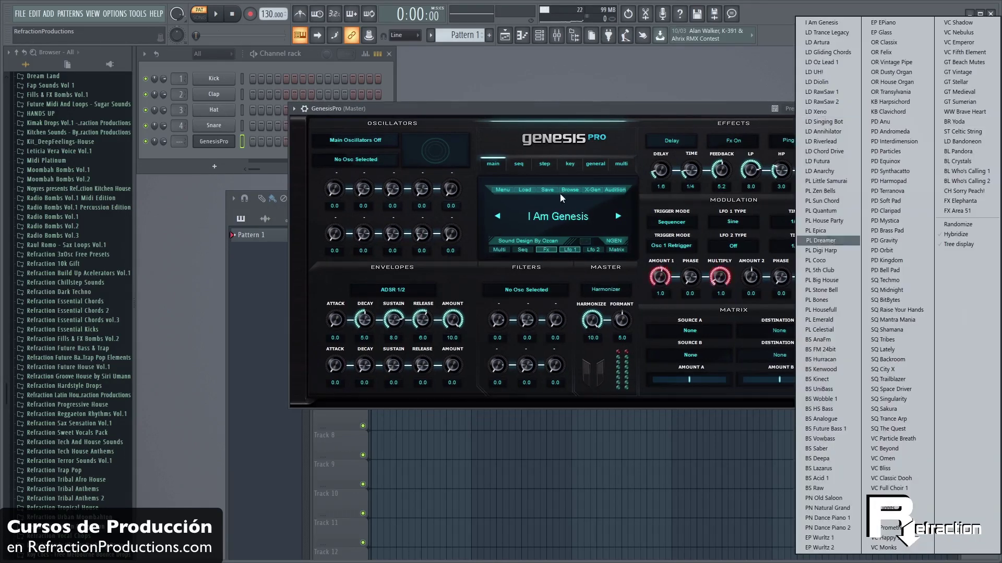
click(568, 190)
click(574, 189)
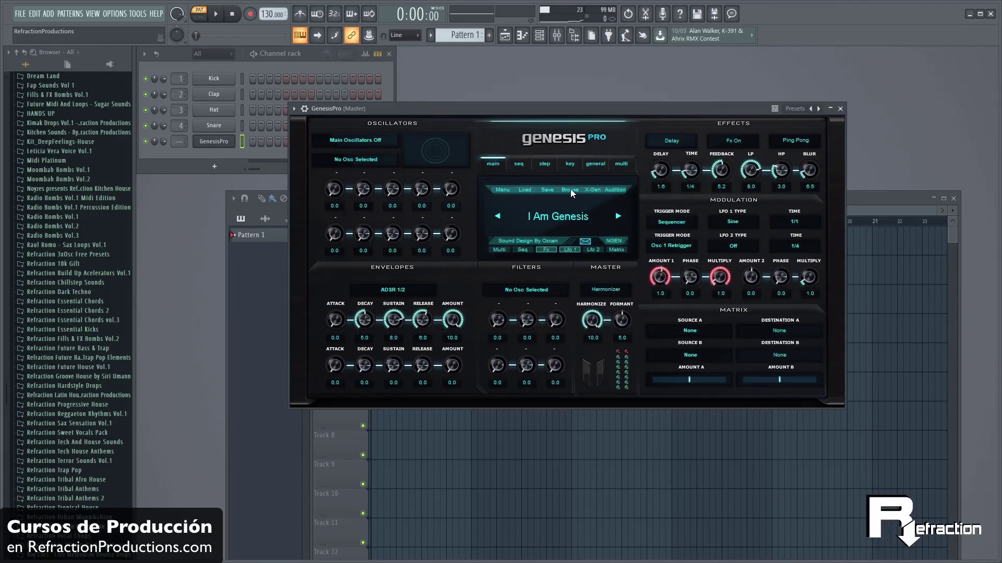
click(571, 190)
click(503, 204)
Load the MIDI file REC3 015 from Refraction Essential Chords vol.3 onto the GenesisPro channel
scroll(110, 339, down, 9)
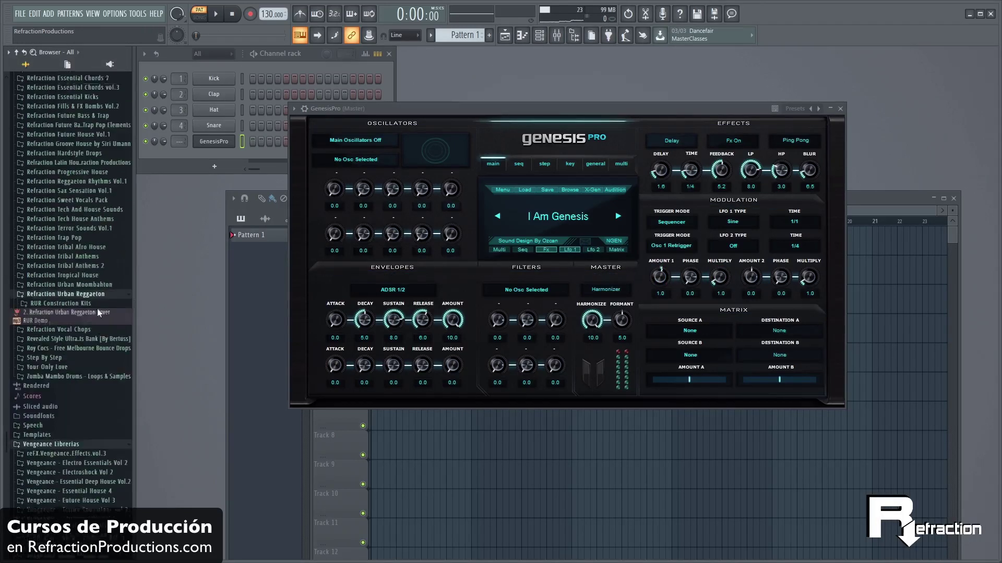
click(78, 286)
click(86, 287)
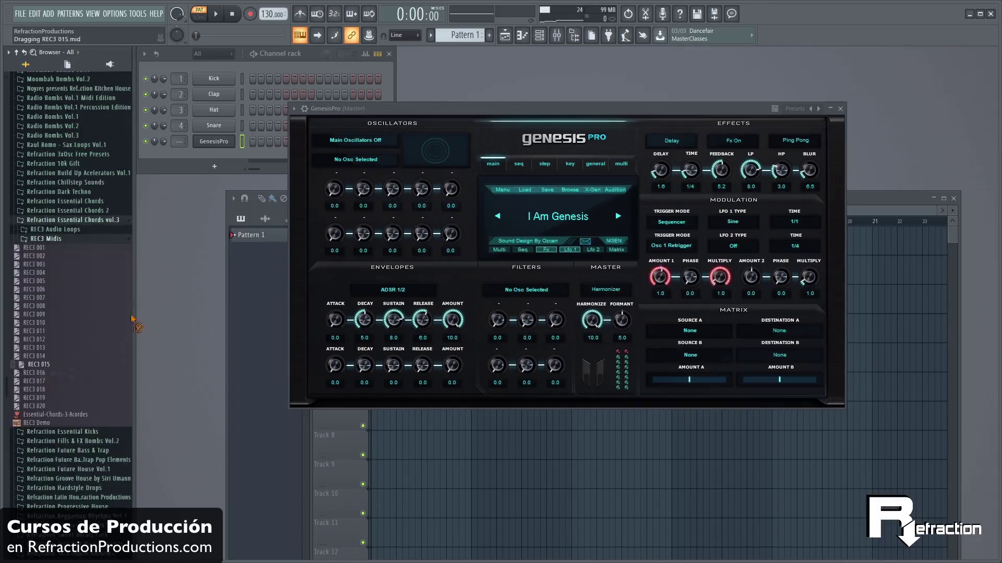
drag(39, 364, 214, 141)
scroll(718, 206, down, 1)
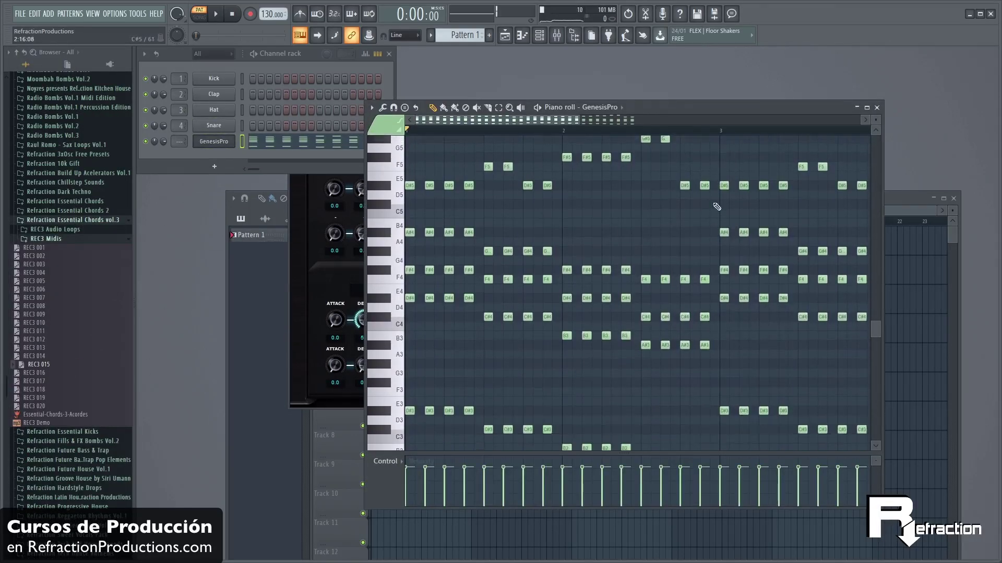
Add Pattern 2 with sustained GenesisPro chords and reselect Pattern 1 with the piano roll closed
drag(680, 104, 824, 50)
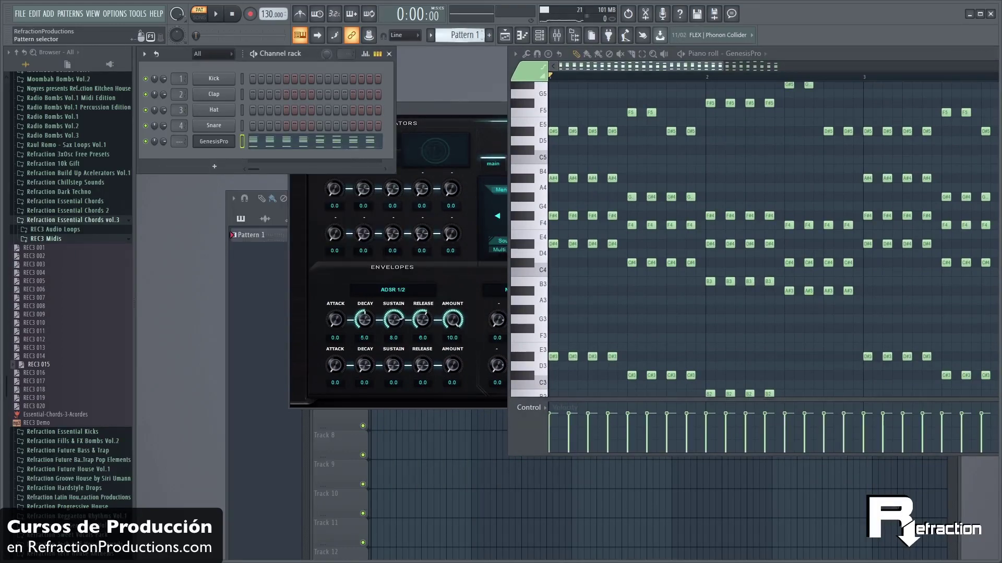
key(ctrl+shift+c)
drag(824, 61, 709, 94)
double_click(709, 90)
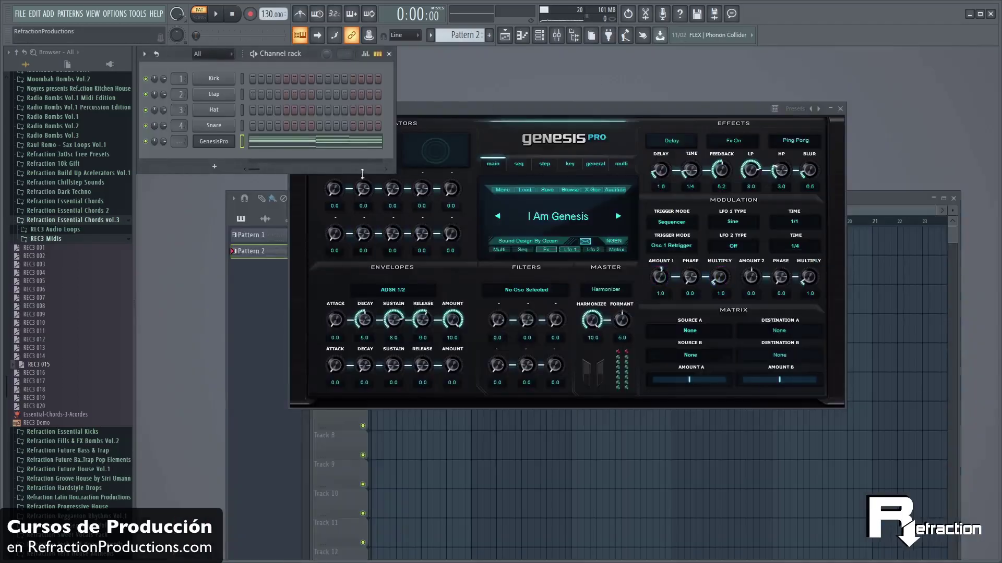
scroll(467, 36, down, 1)
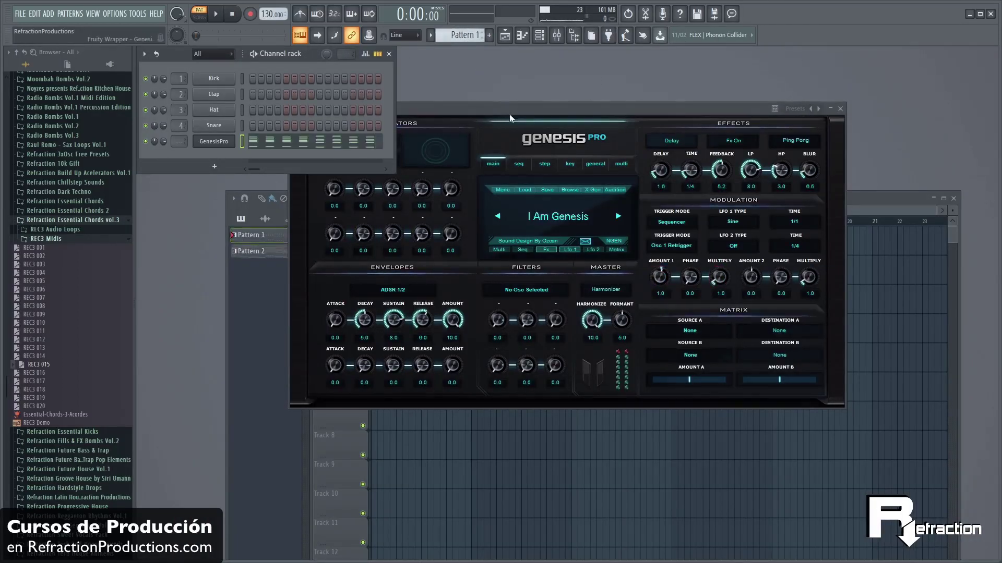
Examine GenesisPro's sequencer mode options and its step controller
drag(514, 106, 481, 120)
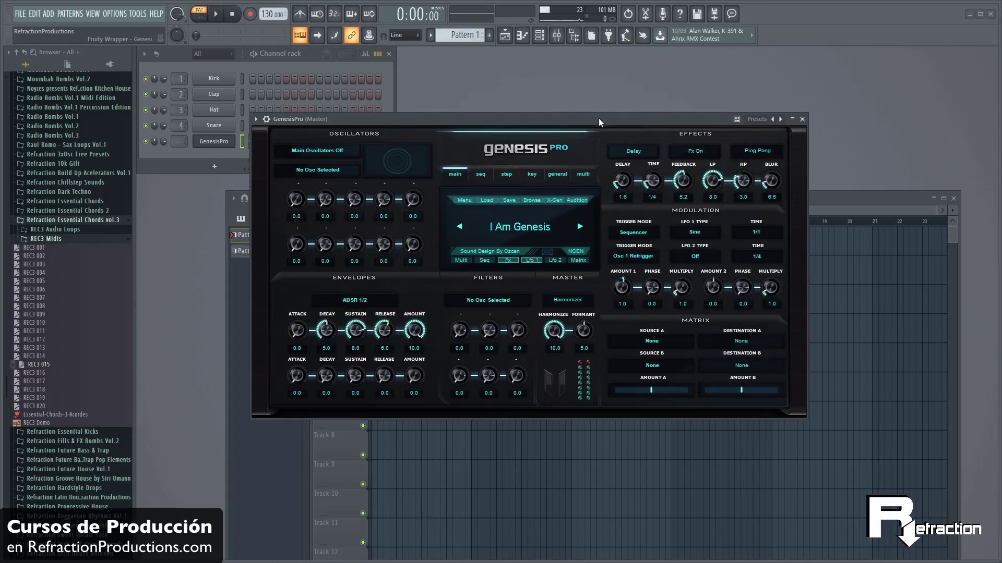
drag(599, 118, 636, 122)
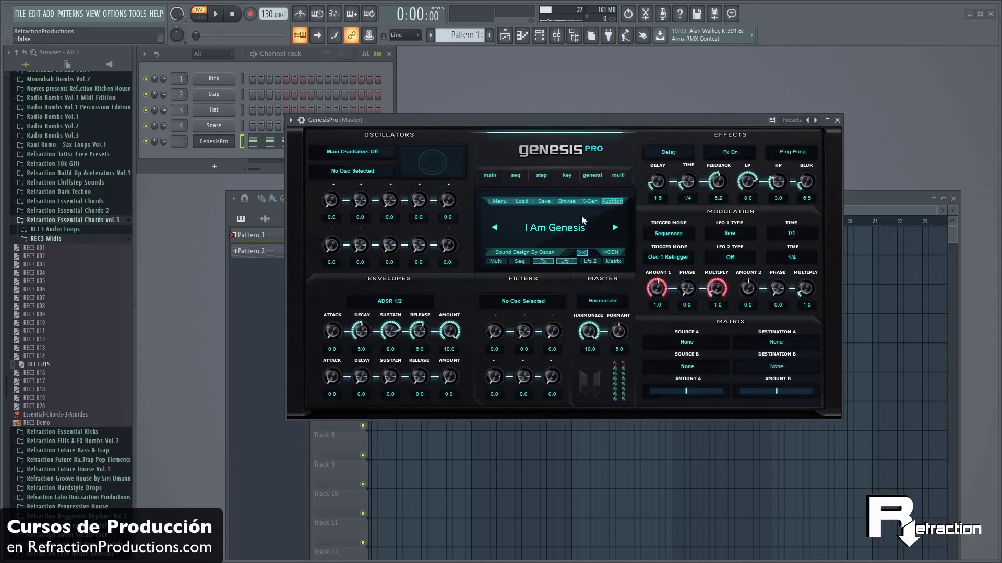
click(515, 175)
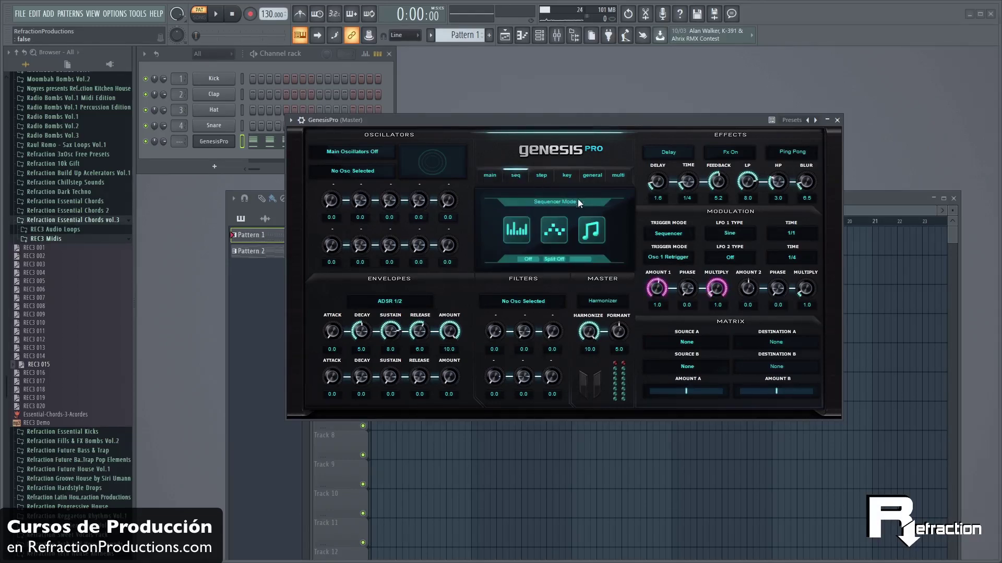
click(542, 176)
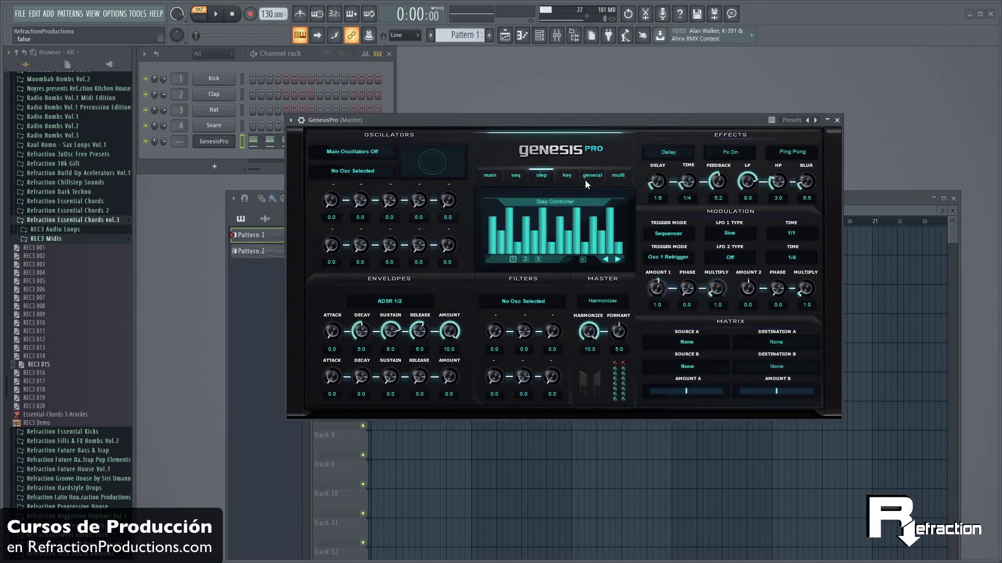
Examine GenesisPro's key settings, including key play, auto slide, and note and velocity range
click(567, 176)
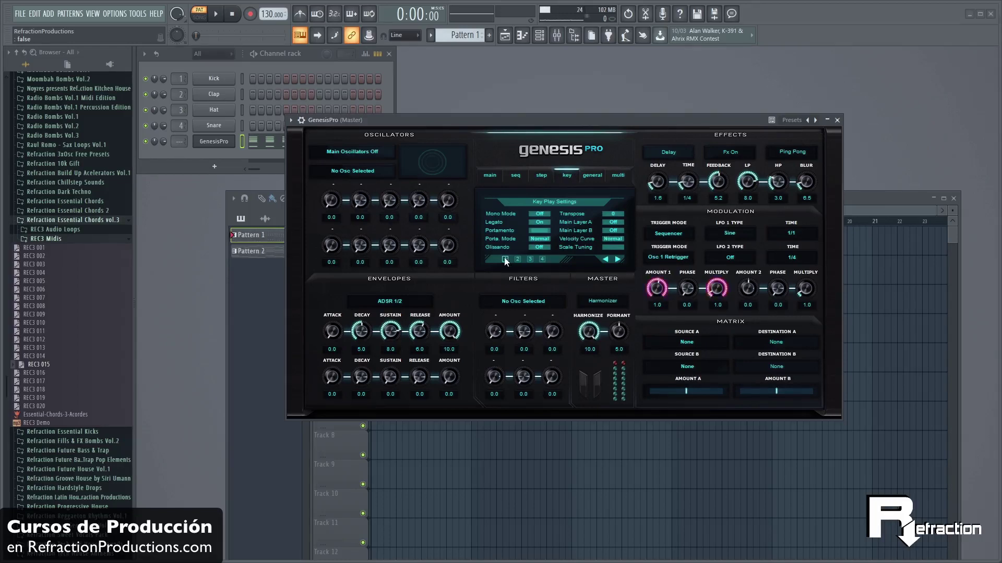
click(528, 260)
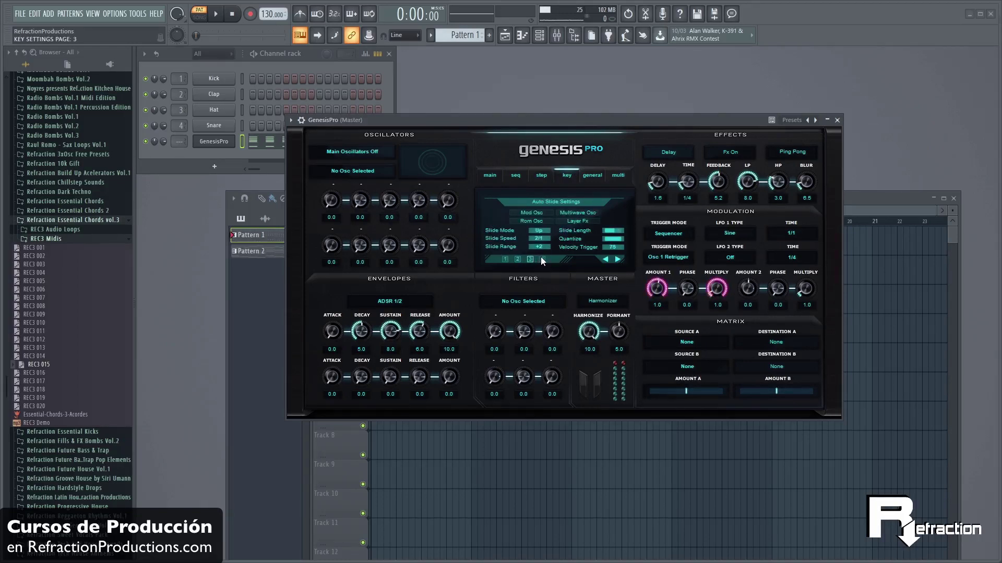
click(542, 260)
click(528, 259)
click(542, 259)
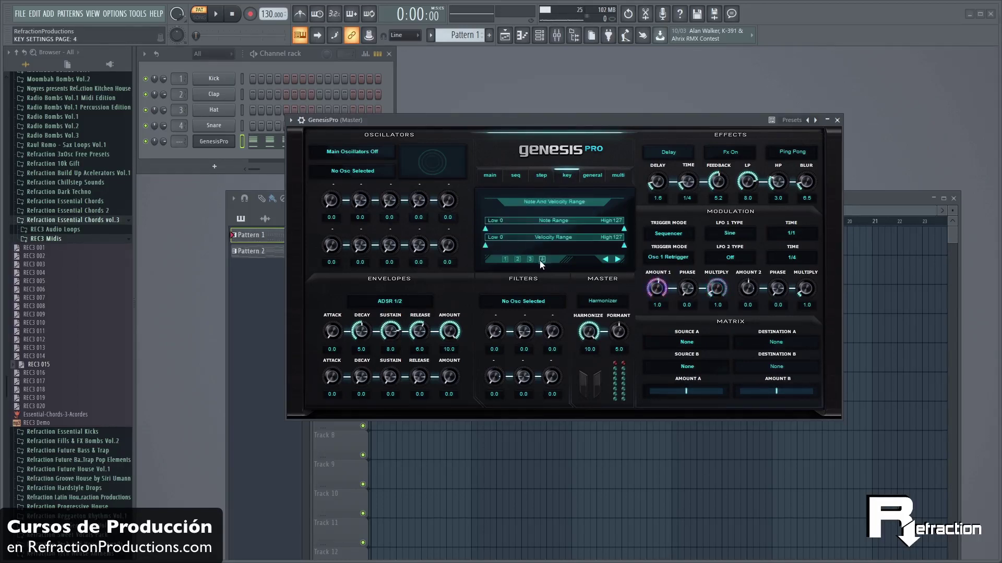
click(505, 259)
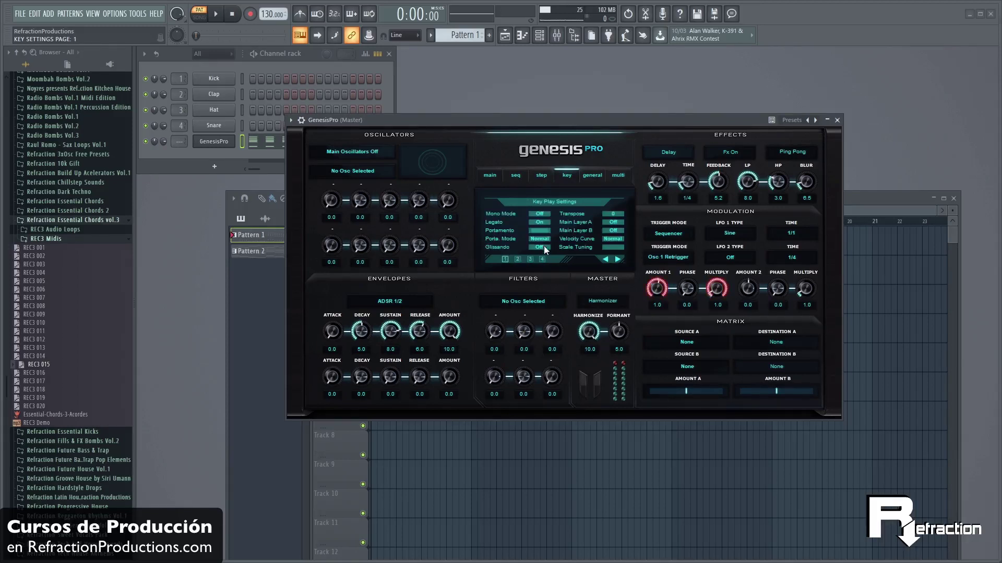
Examine GenesisPro's general output color settings and the five pages of multi settings
click(591, 177)
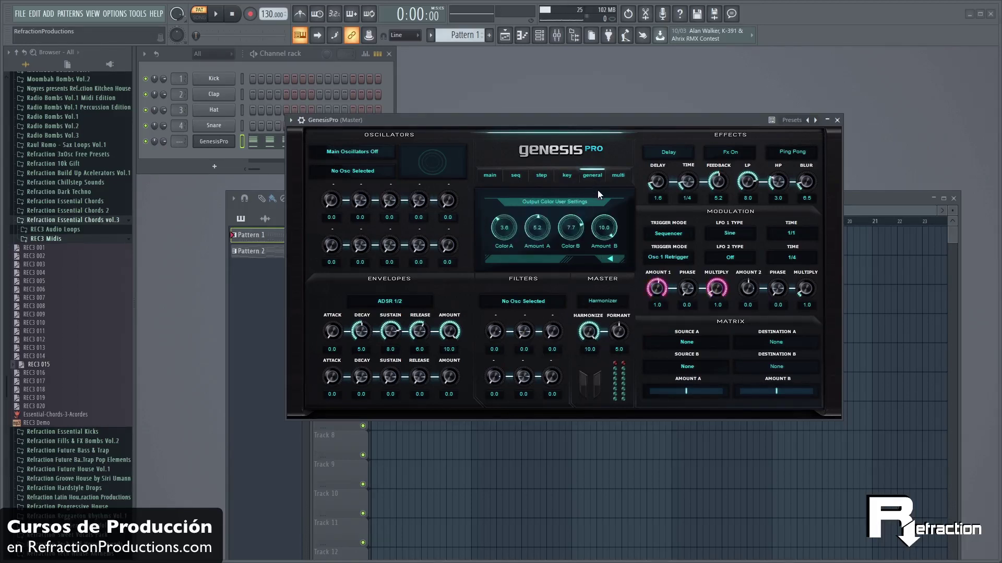
click(621, 176)
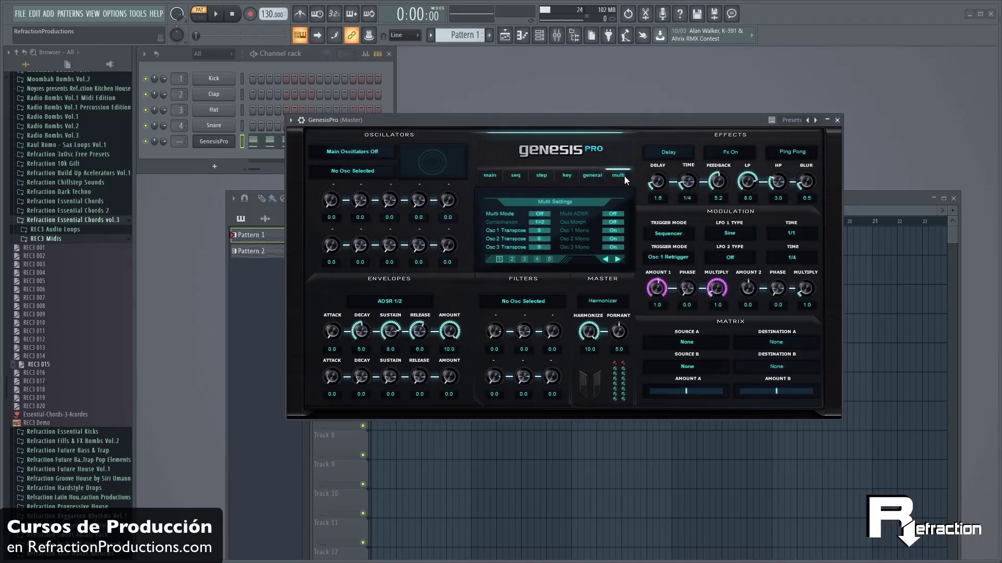
click(512, 259)
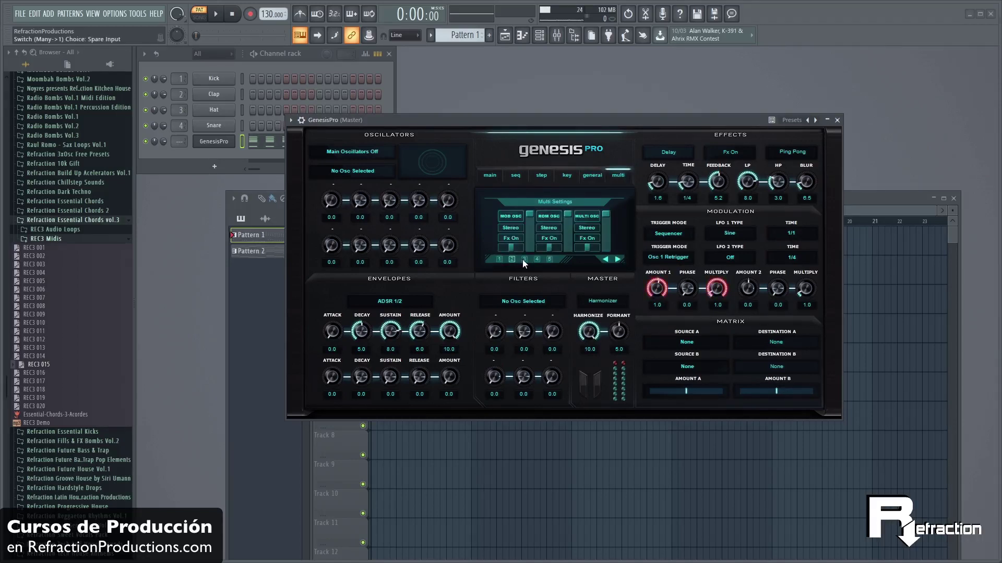
click(523, 260)
click(536, 259)
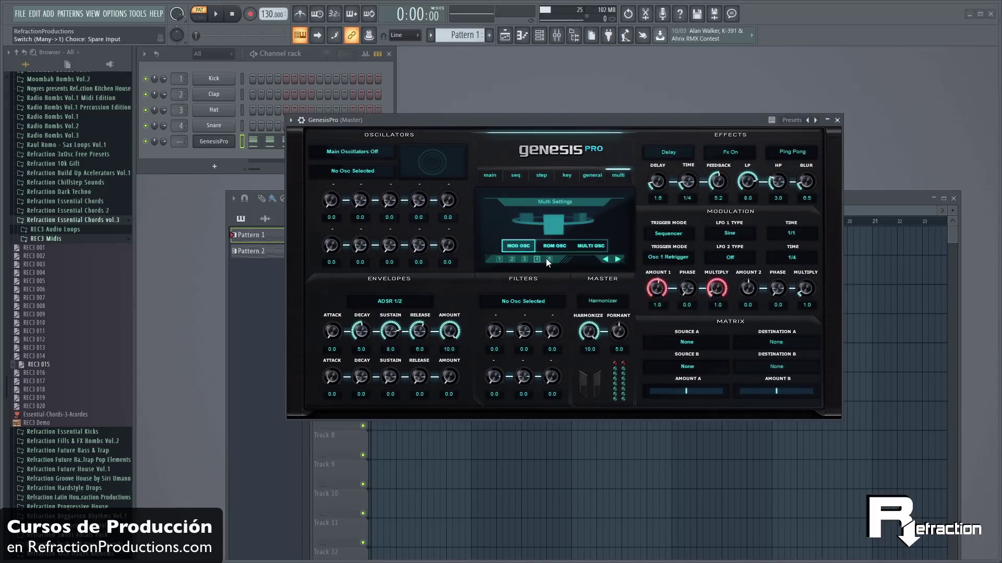
click(548, 258)
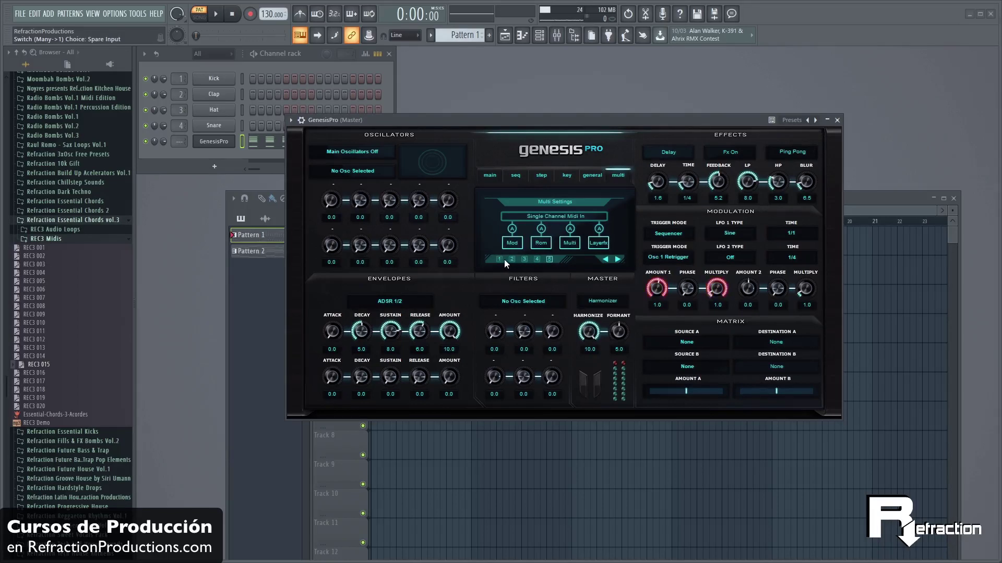
Return to GenesisPro's main page and audition the presets LD Trance Legacy and LD Artura
click(483, 174)
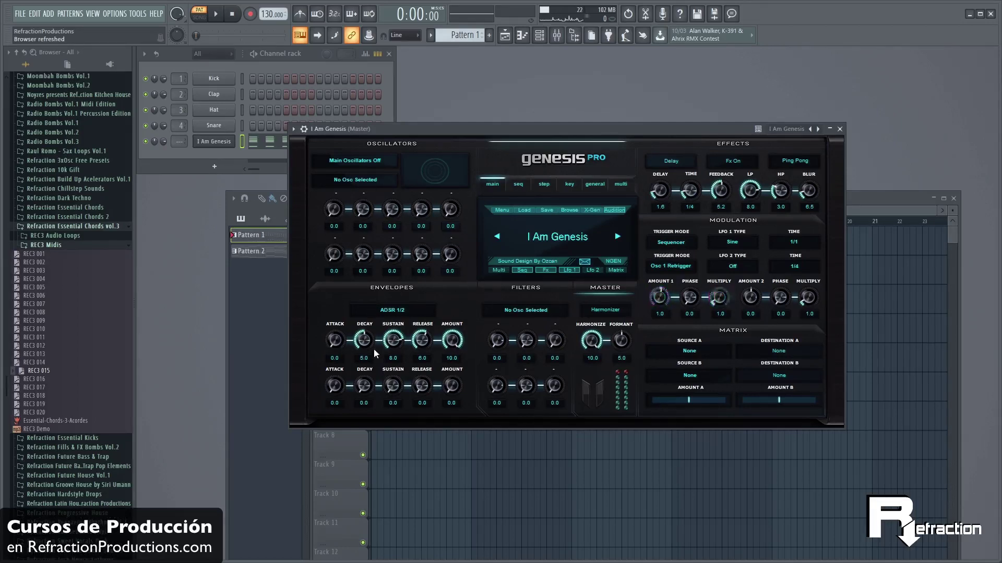
click(557, 236)
click(573, 222)
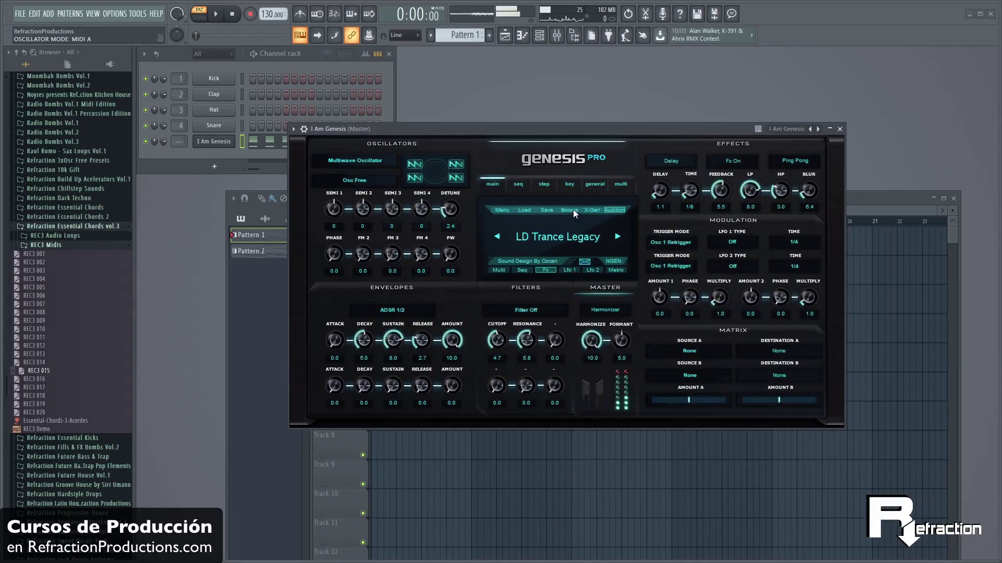
click(572, 210)
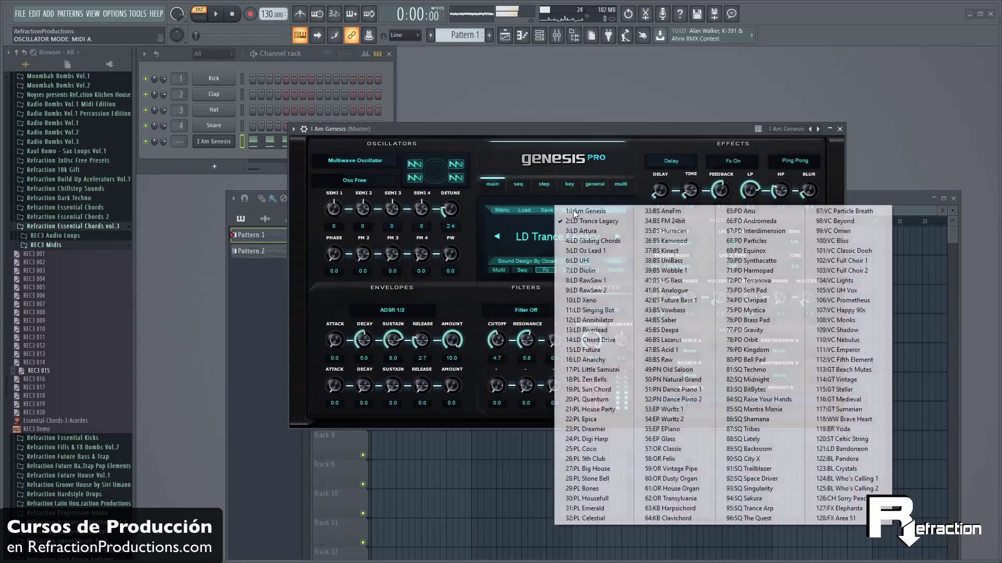
click(579, 232)
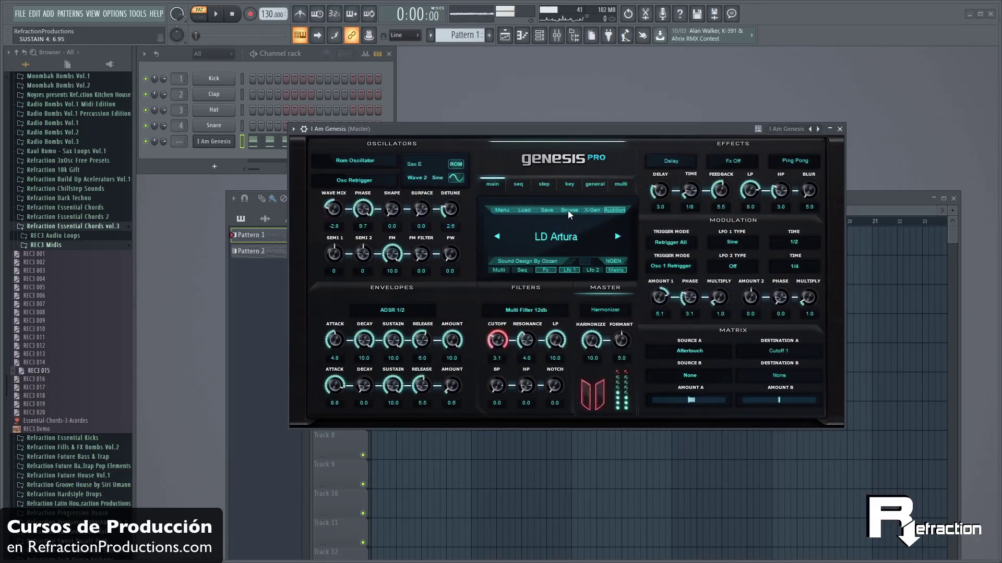
Audition the GenesisPro presets LD Gliding Chords and LD Oz Lead 1
click(569, 209)
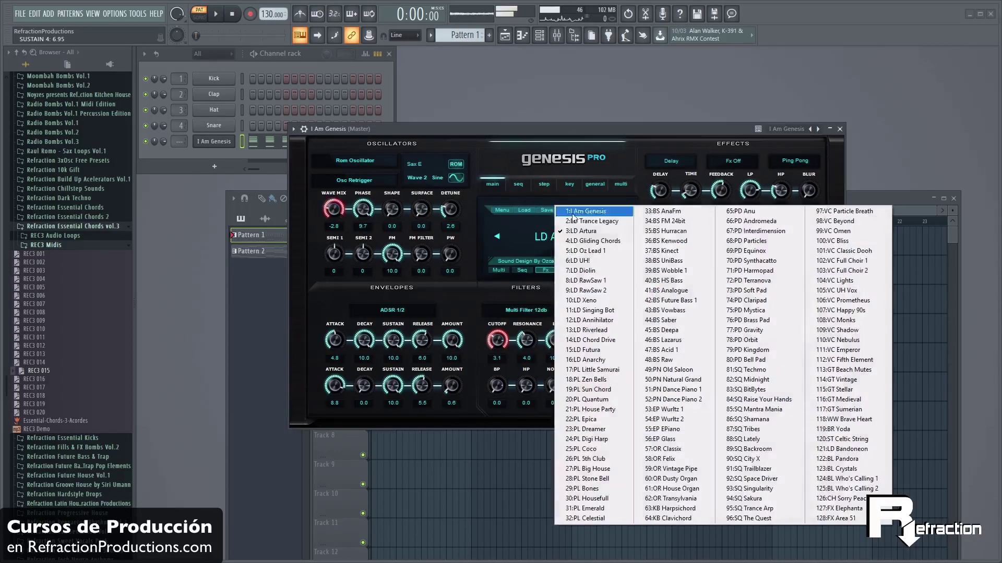
click(584, 241)
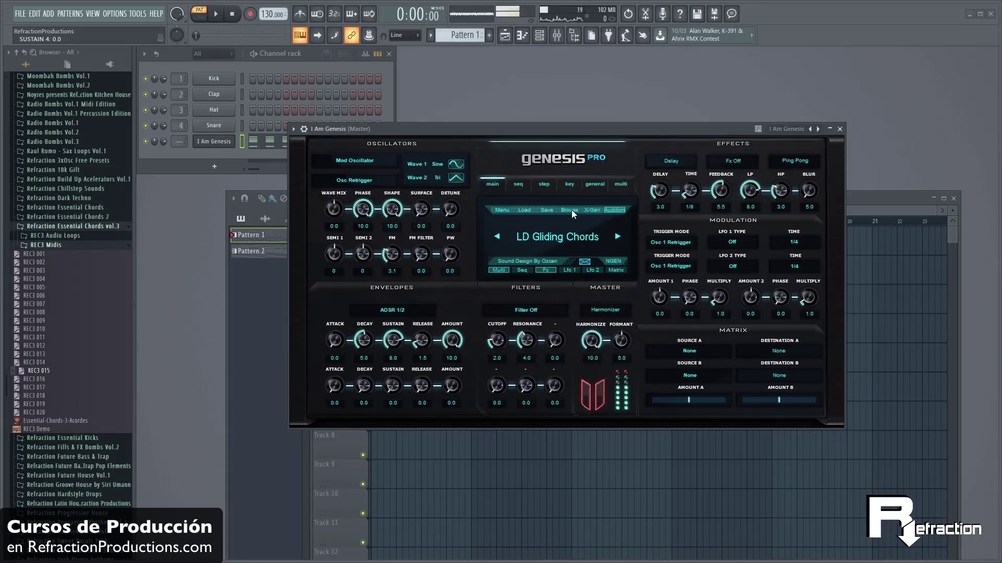
click(572, 210)
click(578, 251)
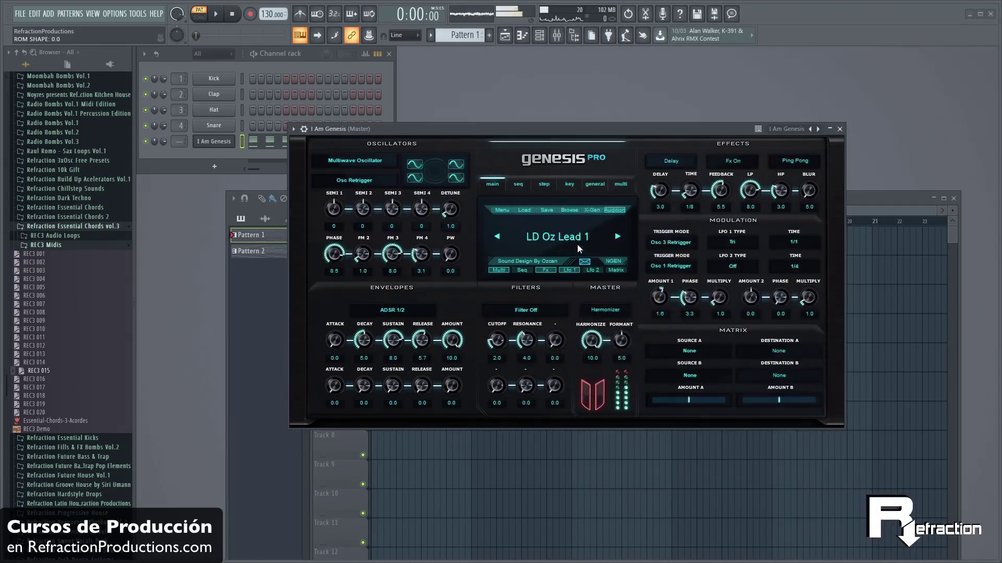
Audition the GenesisPro presets LD UH! and LD Diolin
click(569, 211)
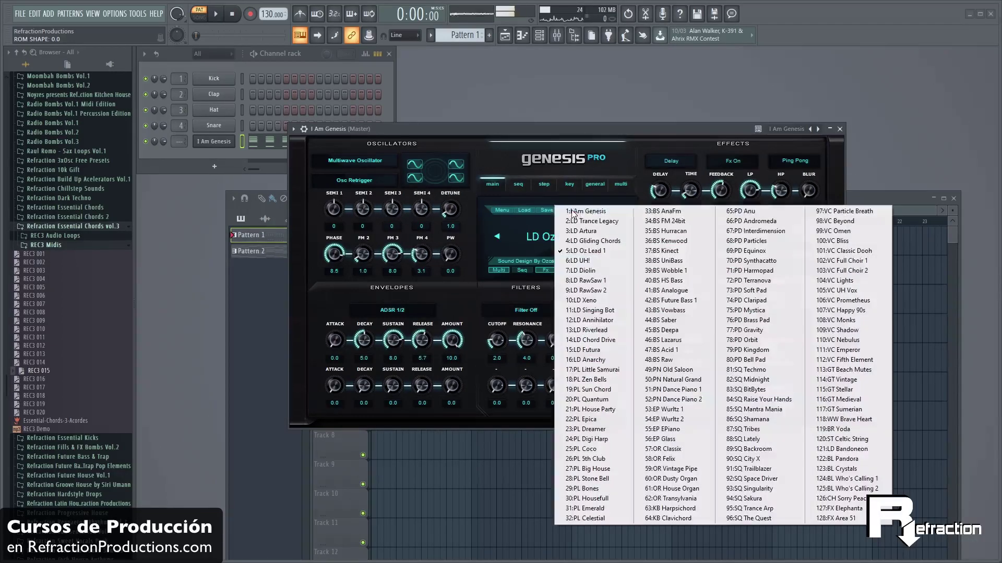
click(581, 261)
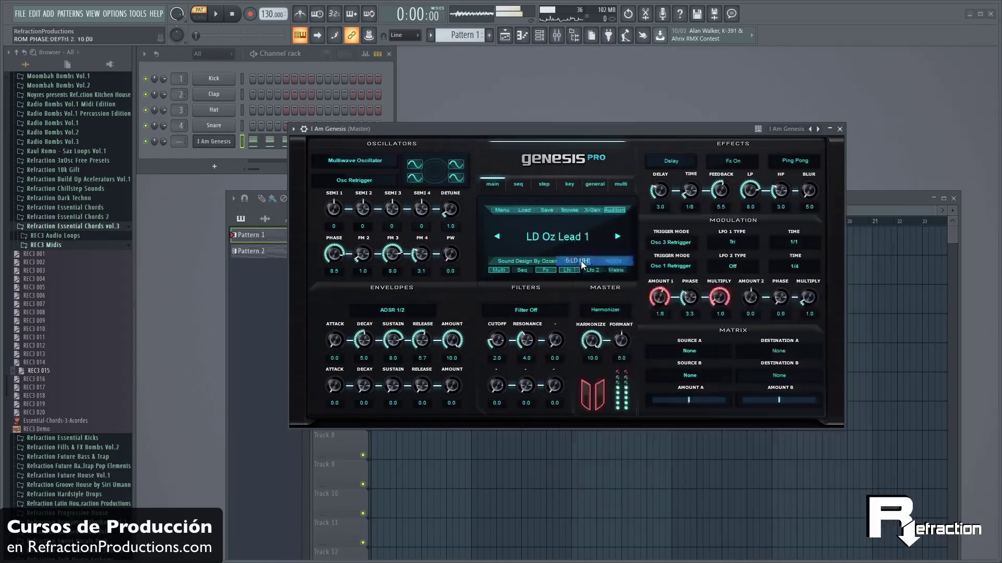
click(574, 212)
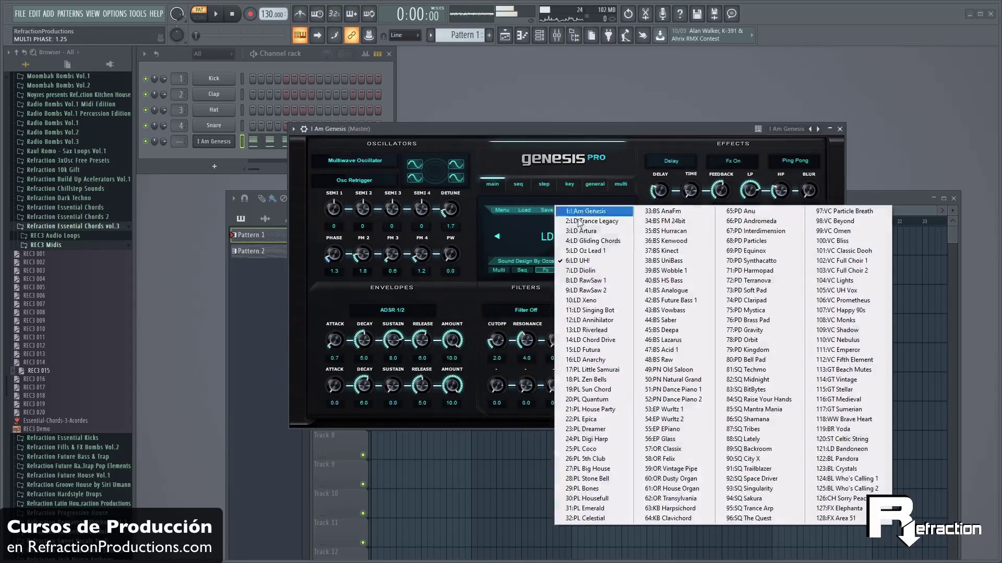
click(592, 270)
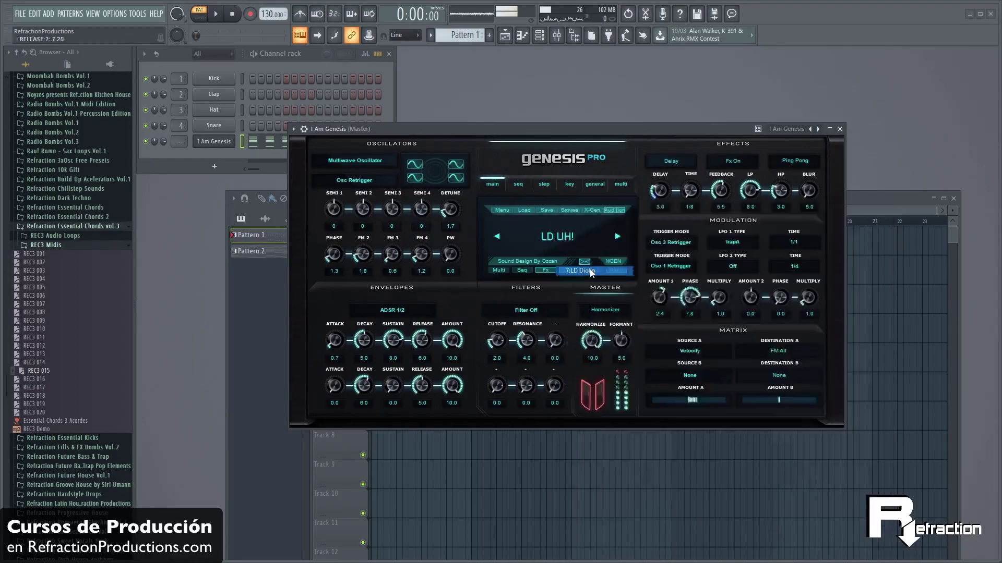
Audition the GenesisPro lead presets LD RawSaw 1, LD RawSaw 2 and LD Xeno
click(574, 211)
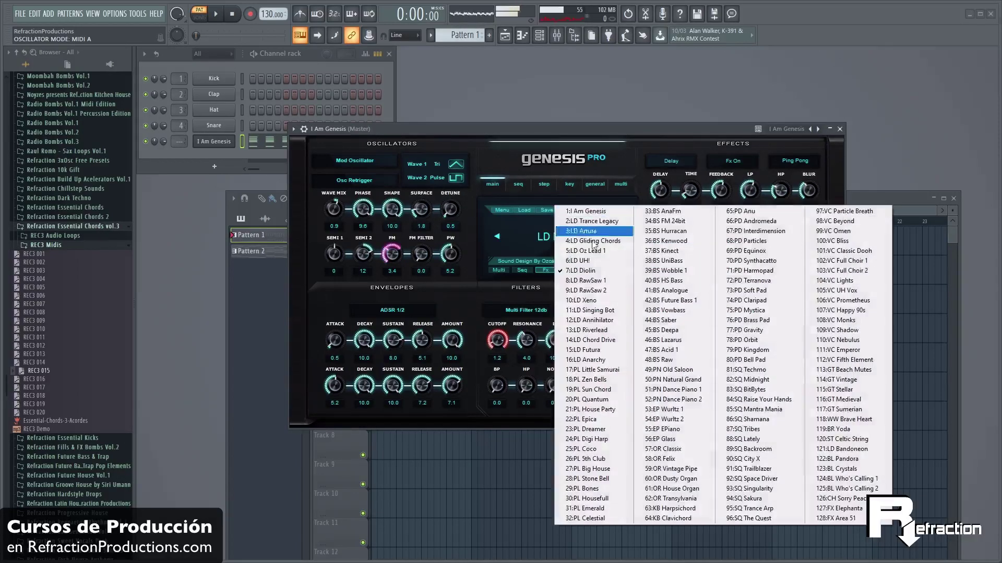
click(586, 280)
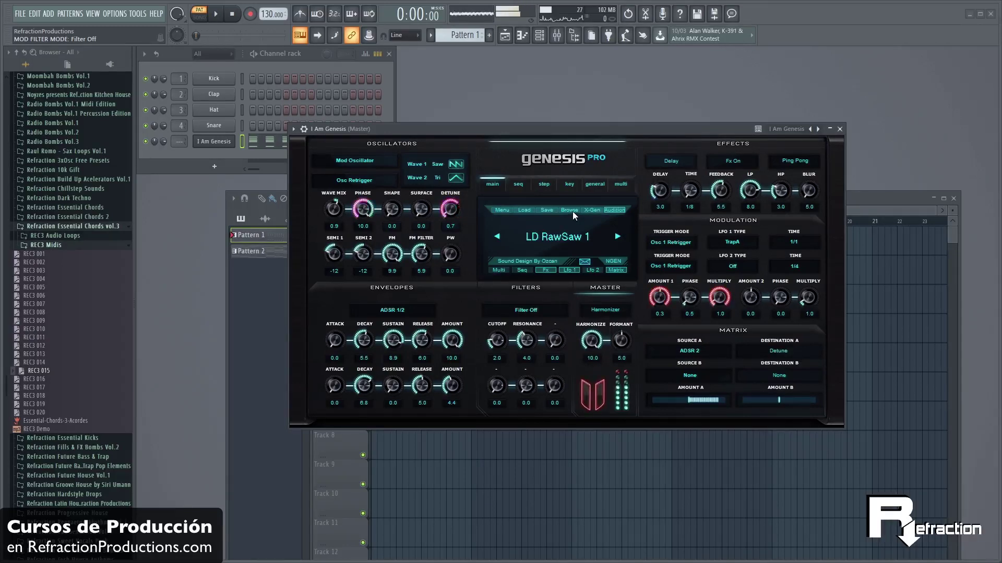
click(571, 211)
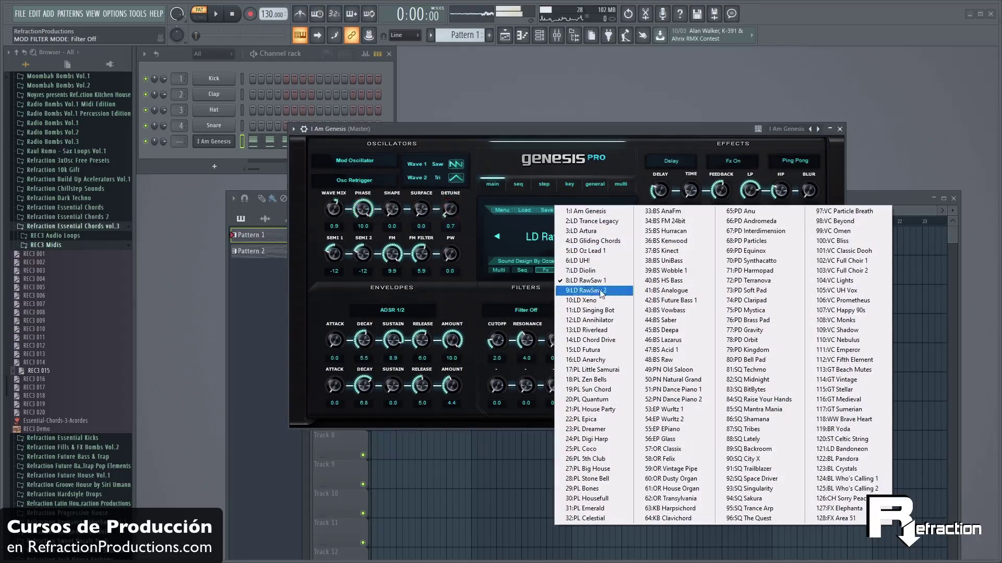
click(584, 289)
click(569, 211)
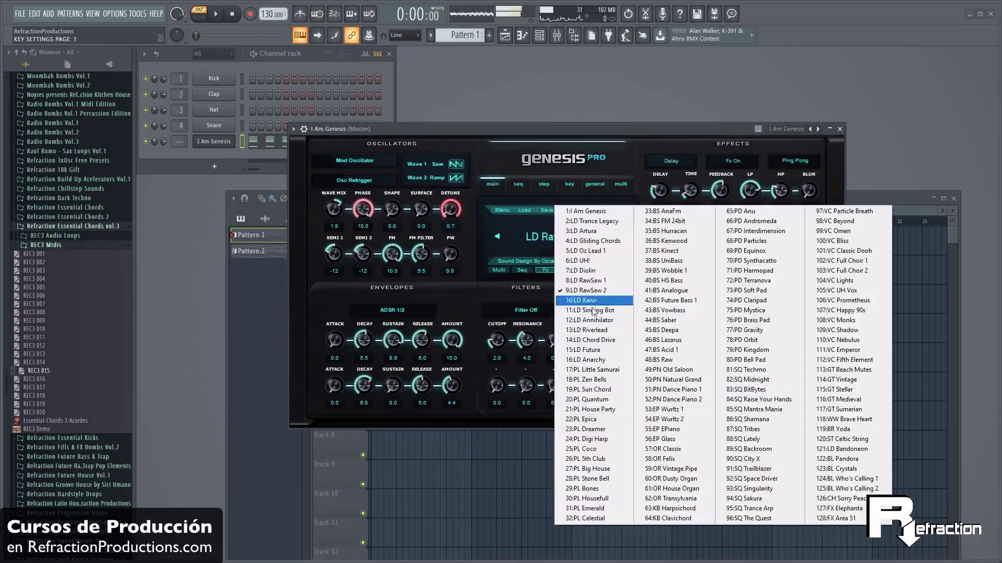
click(586, 290)
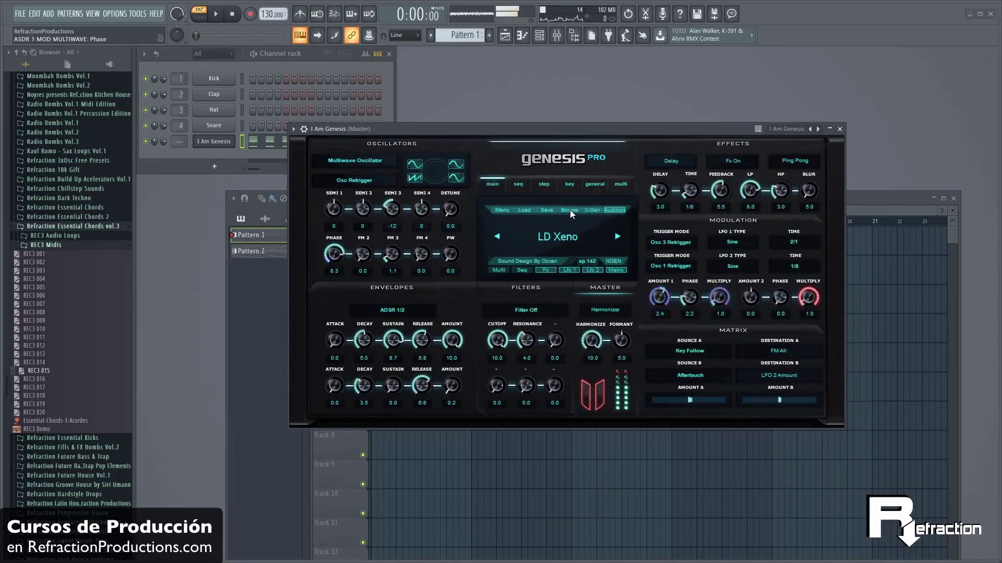
Audition the GenesisPro lead presets LD Singing Bot, LD Annihilator and LD Riverlead
click(570, 210)
click(602, 312)
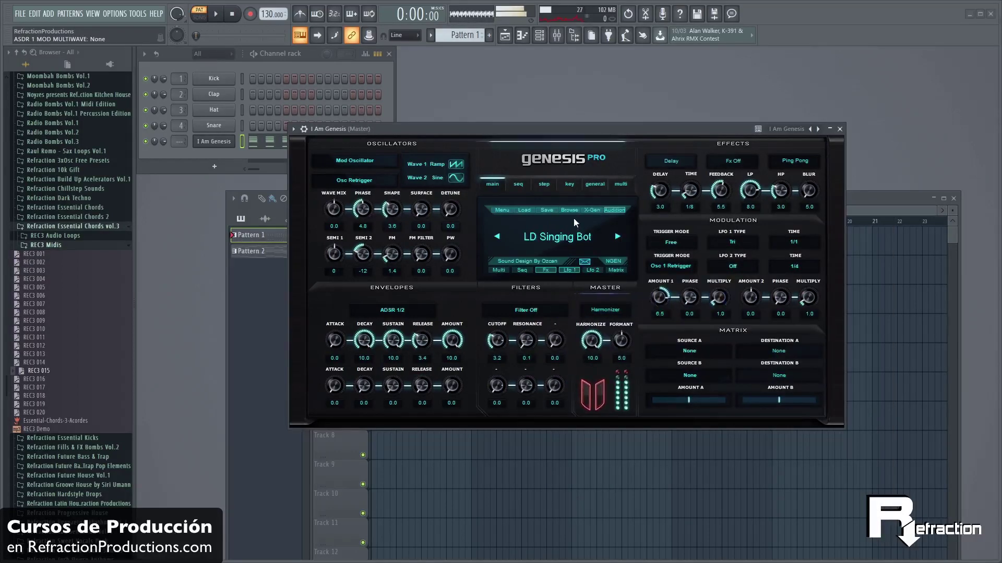
click(572, 212)
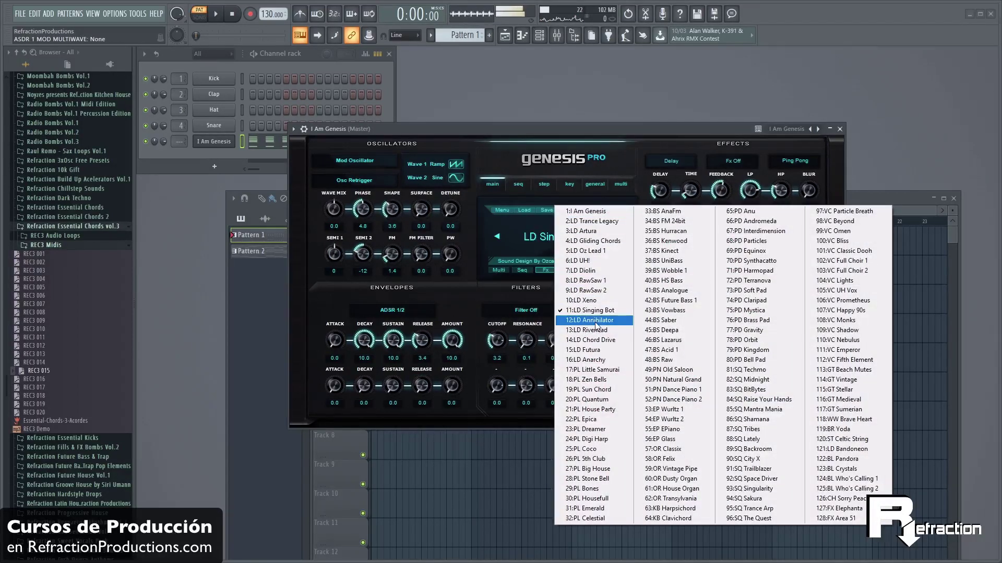
click(596, 325)
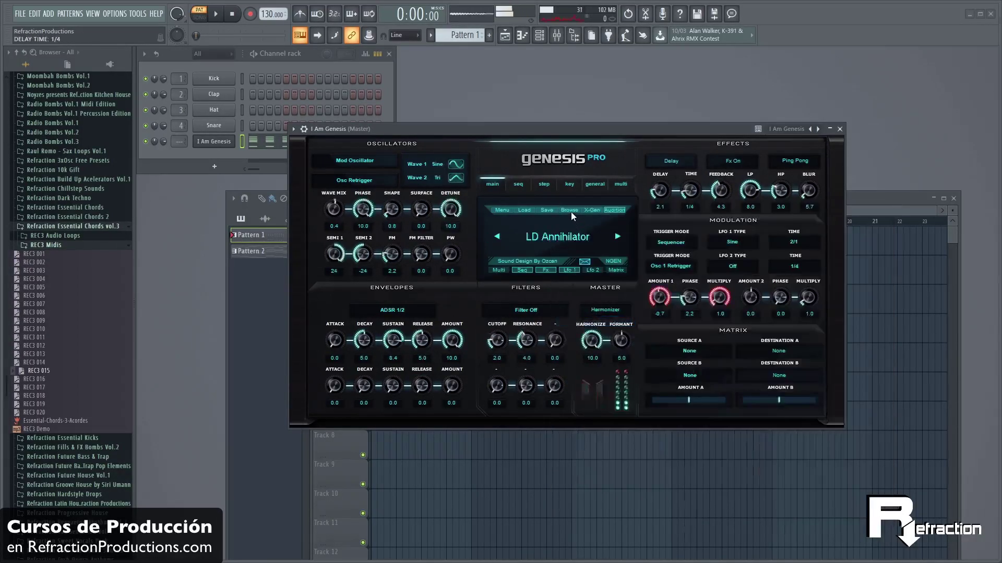
click(571, 212)
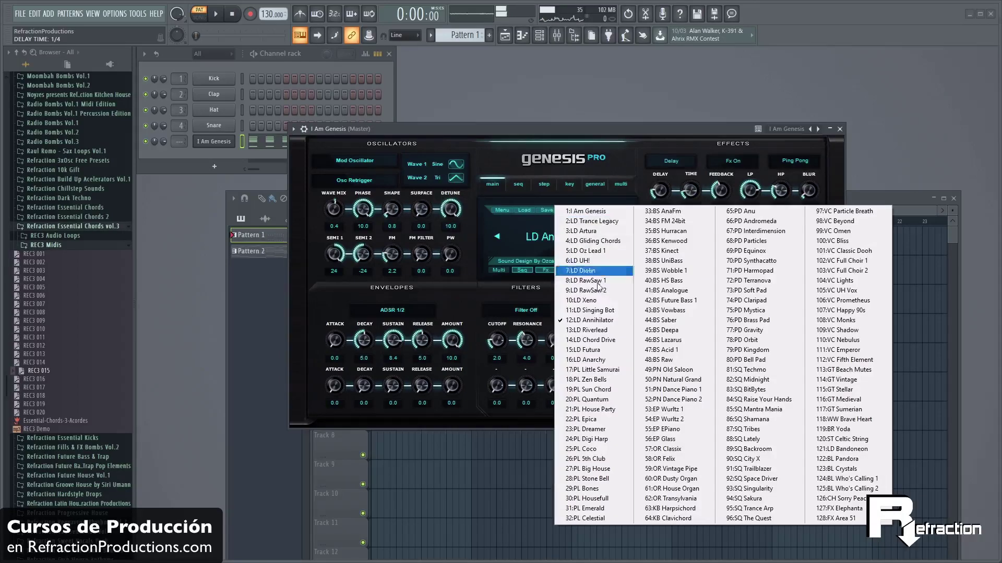
click(598, 331)
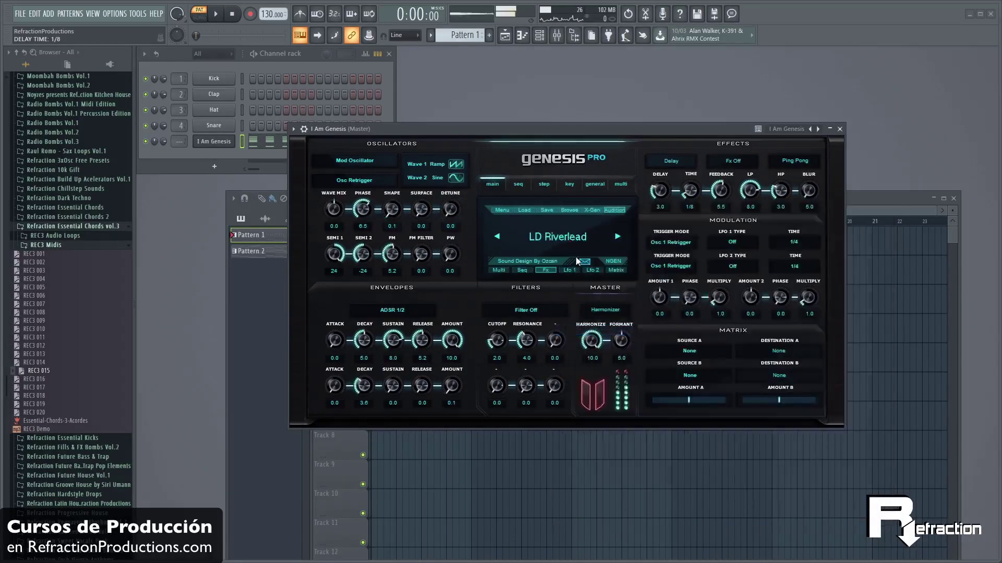
Audition the GenesisPro lead presets LD Chord Drive, LD Futura and LD Anarchy
click(571, 210)
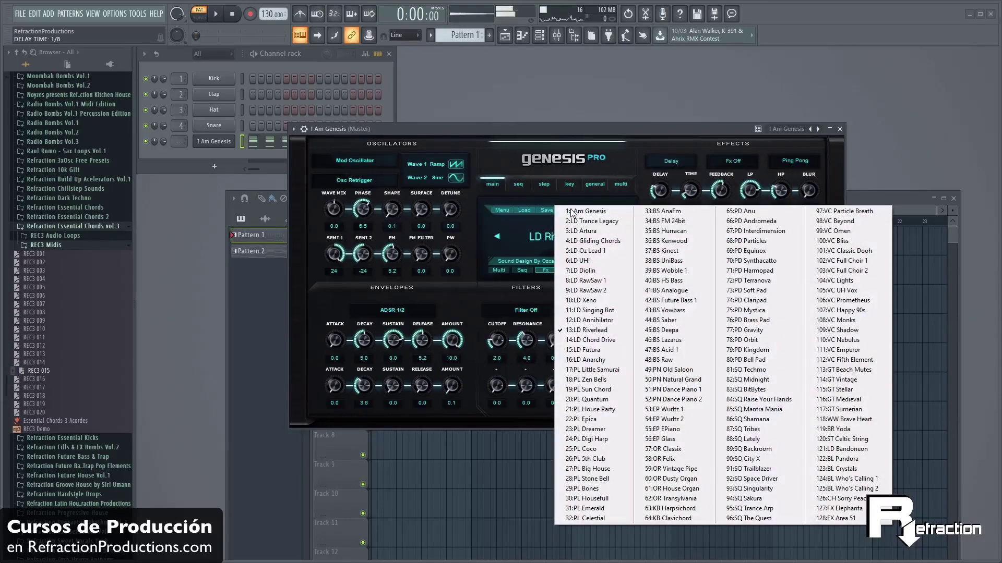
click(591, 340)
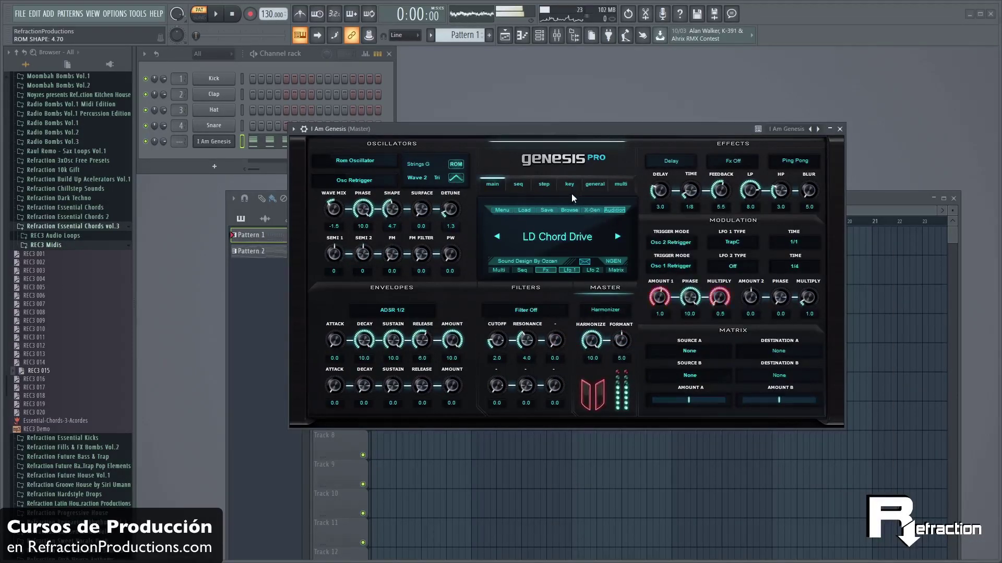
click(566, 209)
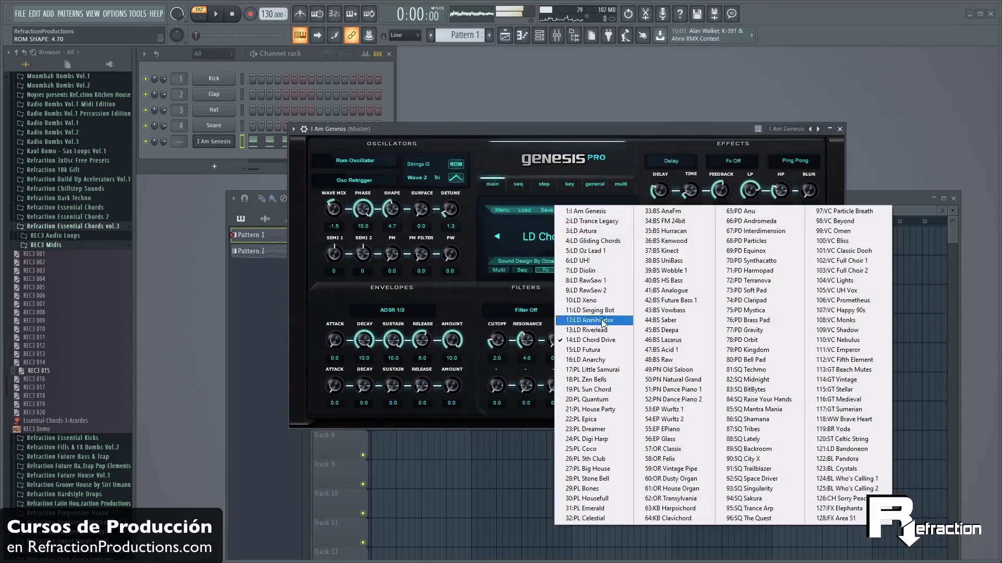
click(597, 351)
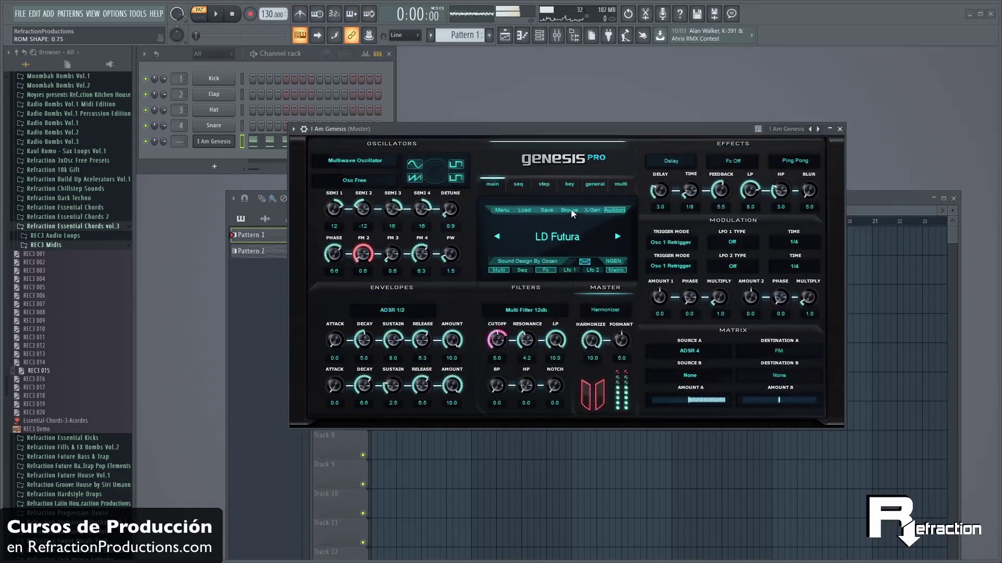
click(586, 235)
click(598, 361)
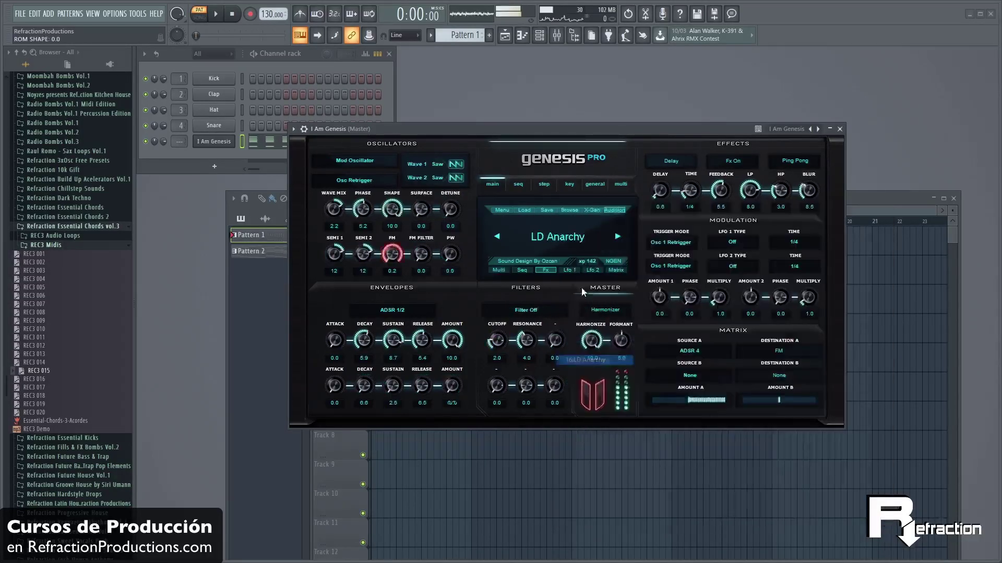
Audition the GenesisPro pluck presets PL Little Samurai, PL Zen Bells and PL Sun Chord
click(571, 214)
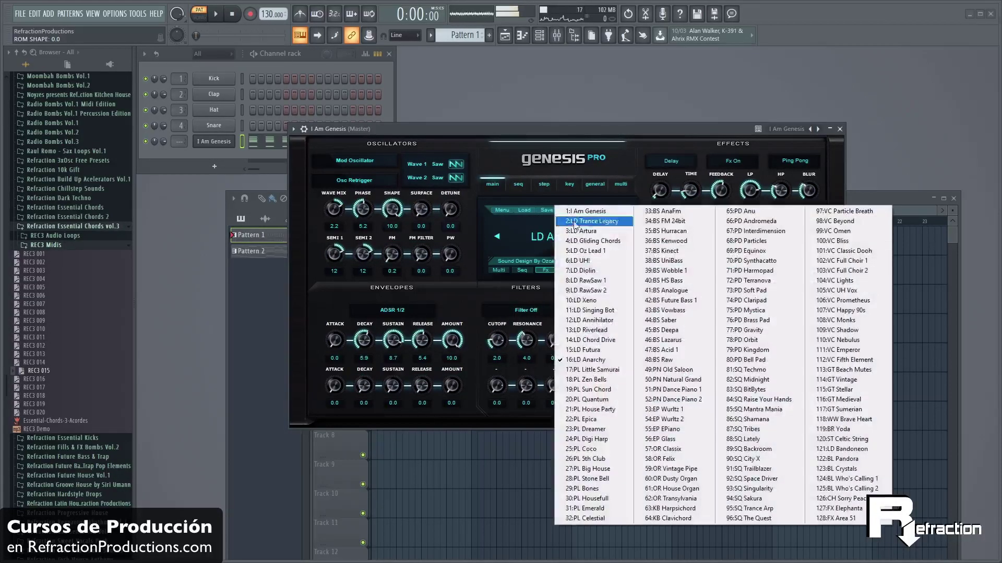
click(593, 370)
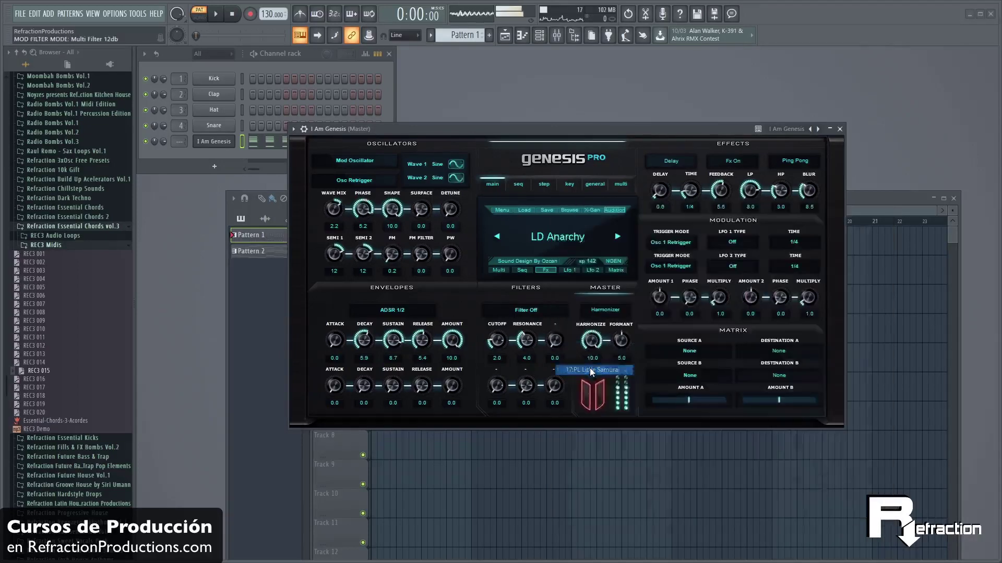
click(573, 209)
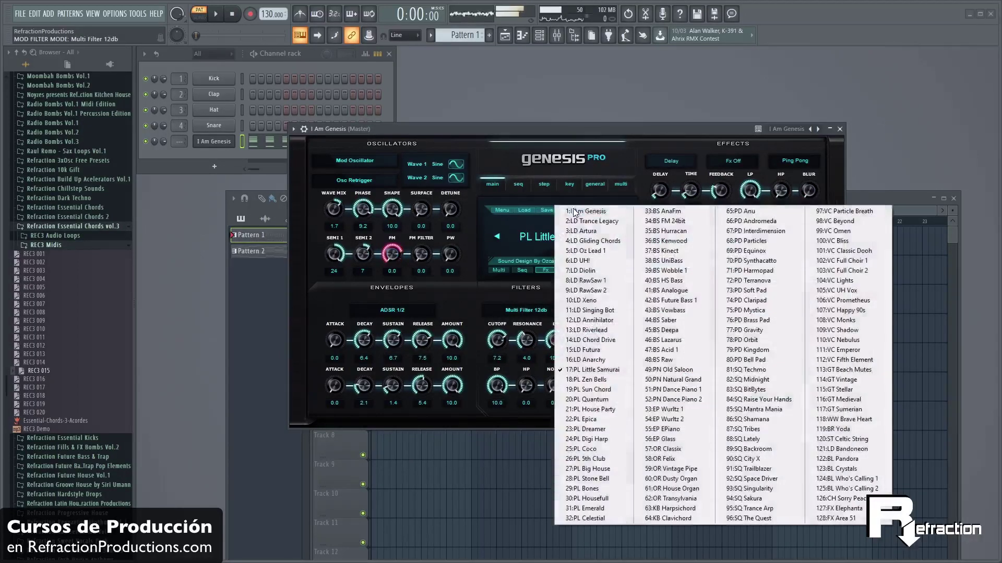
click(600, 381)
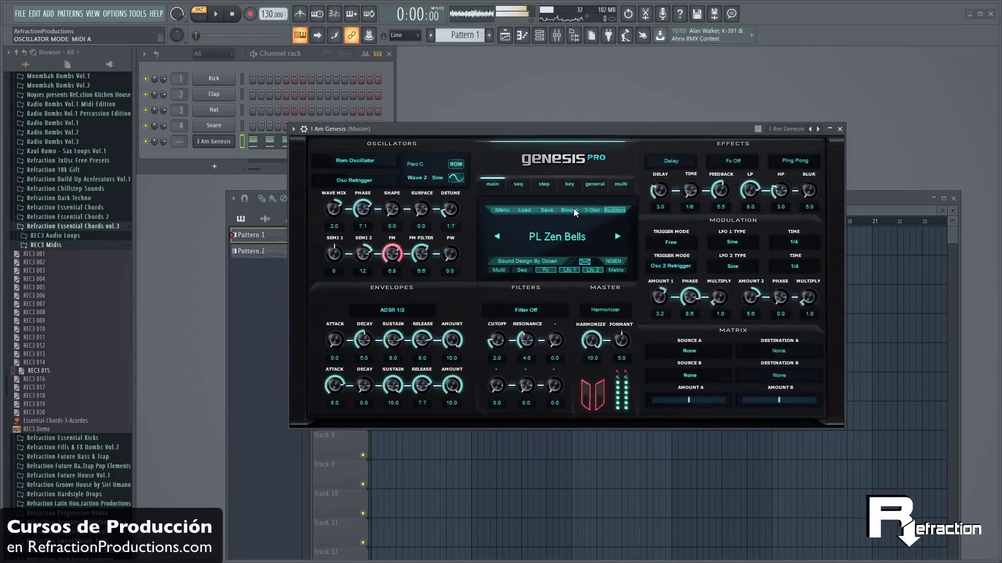
click(573, 208)
click(598, 390)
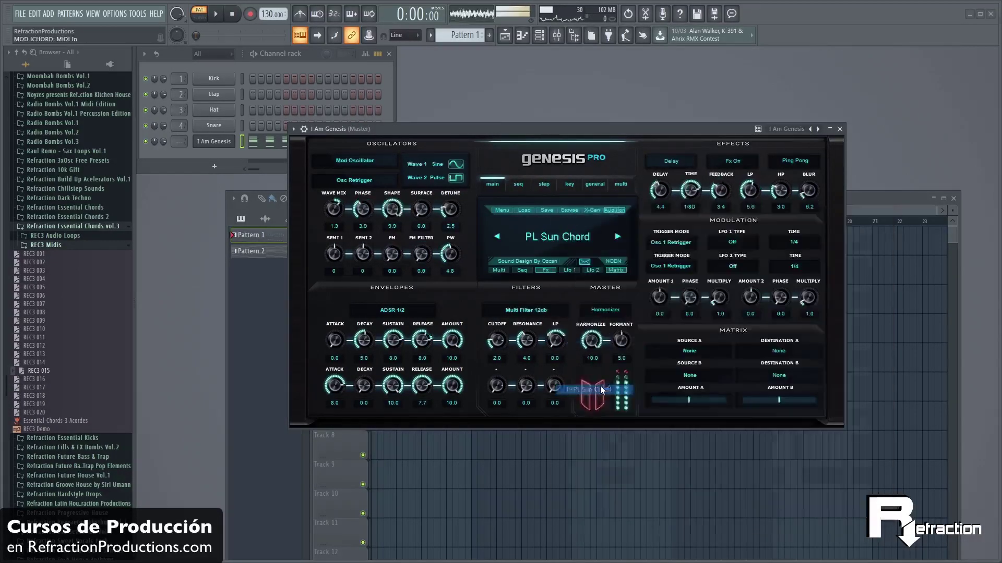
Audition the GenesisPro pluck presets PL Quantum and PL House Party
click(574, 210)
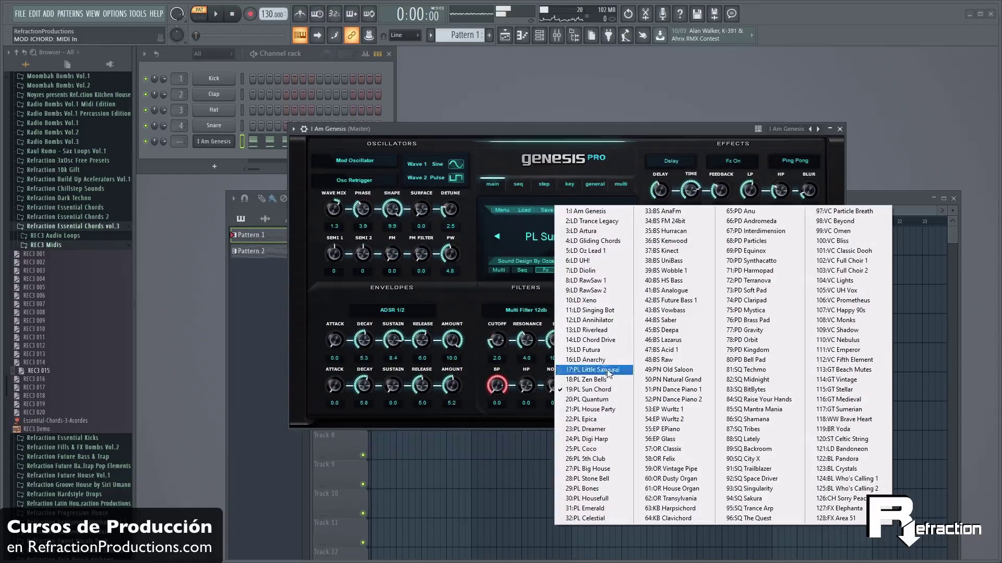
click(587, 399)
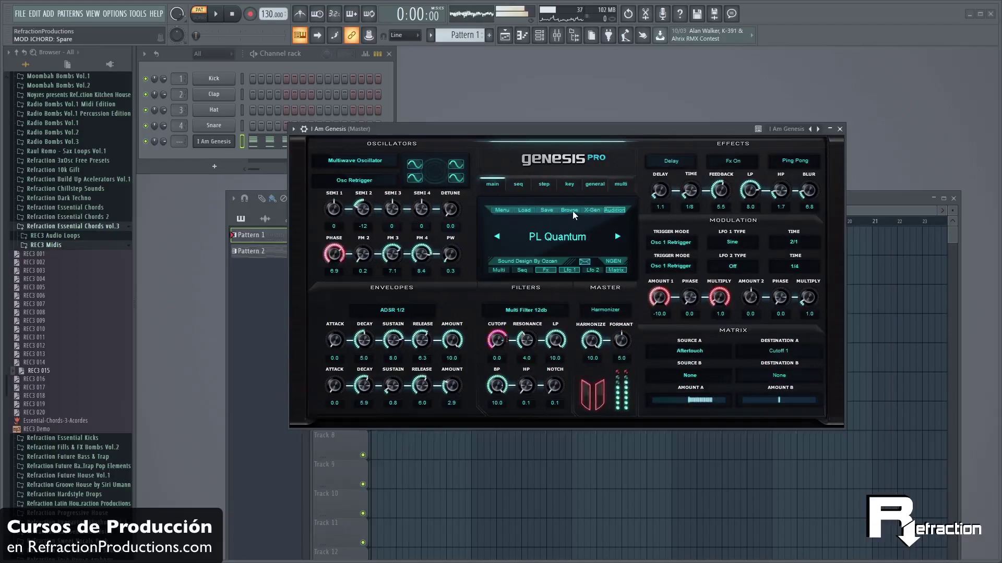
click(573, 211)
click(604, 410)
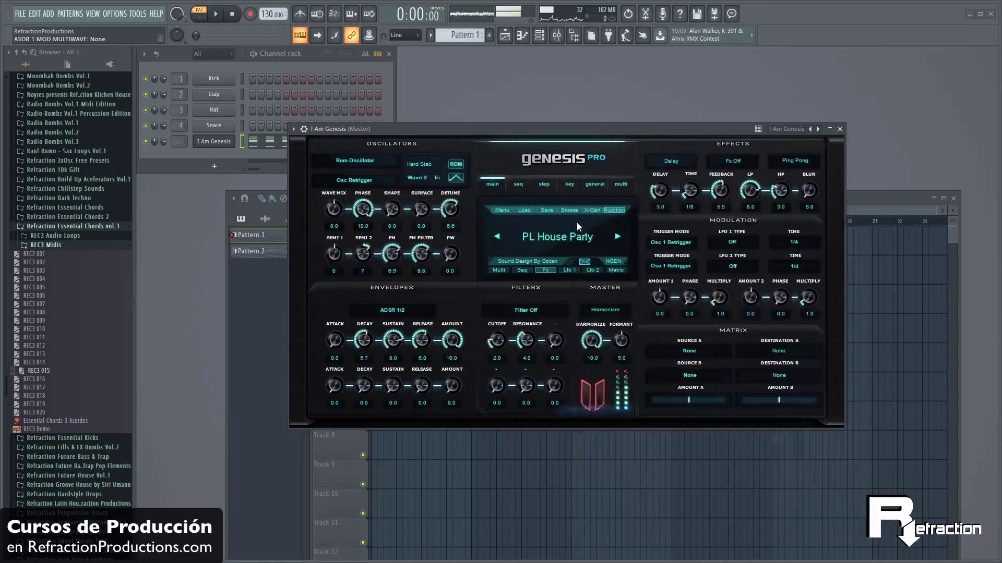
Audition the GenesisPro sequence presets SQ Midnight, SQ BitBytes and SQ Raise Your Hands
click(575, 211)
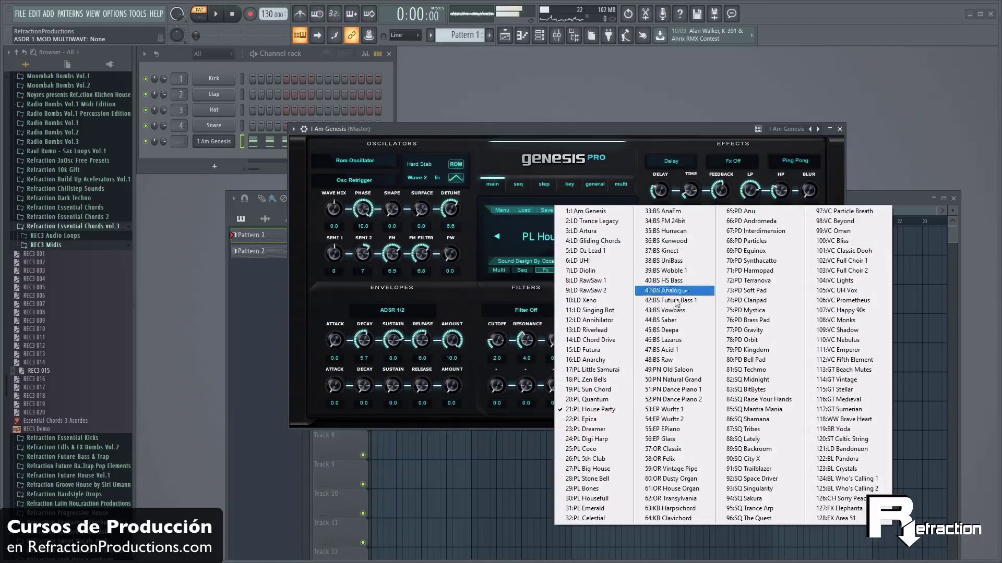
click(749, 370)
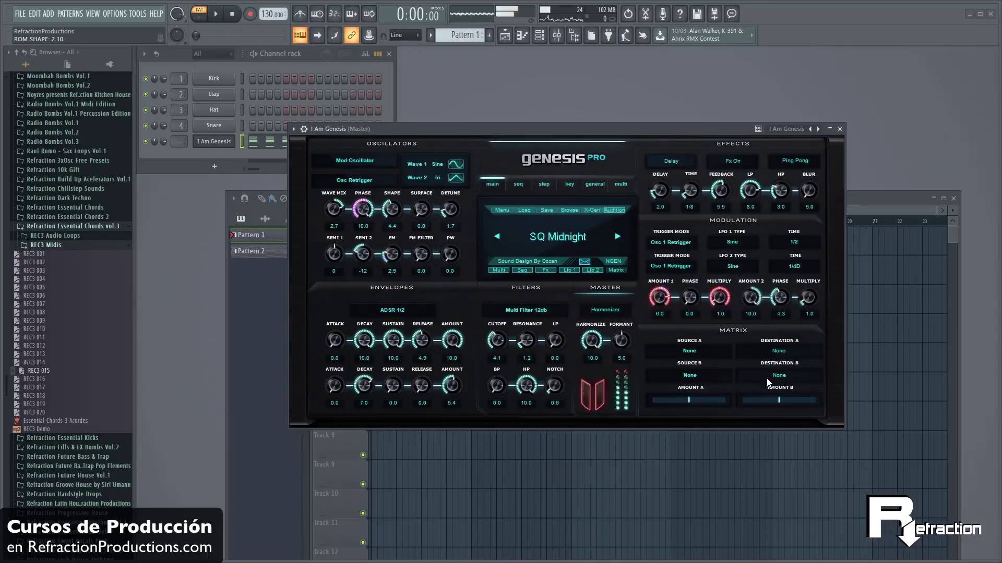
click(575, 209)
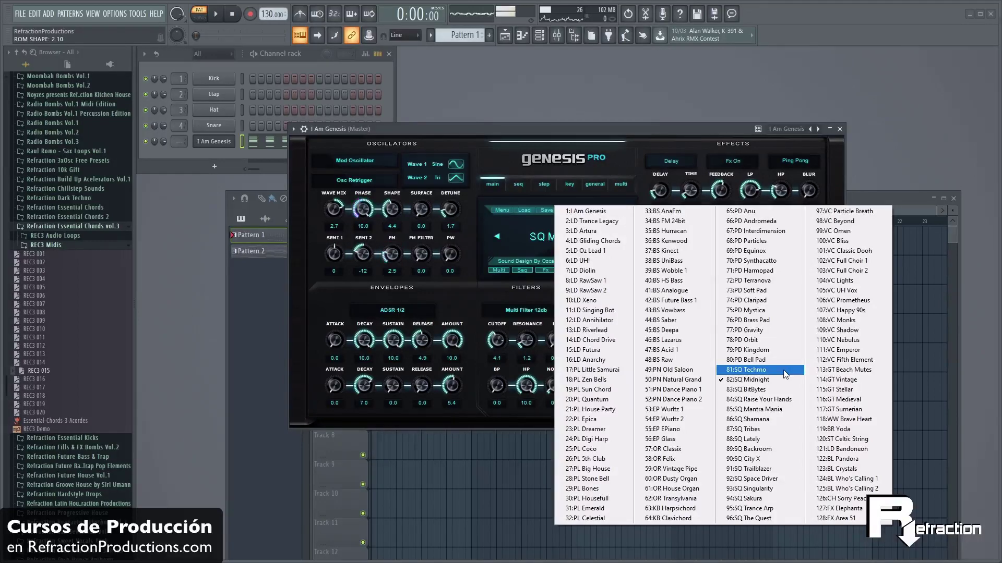
click(751, 389)
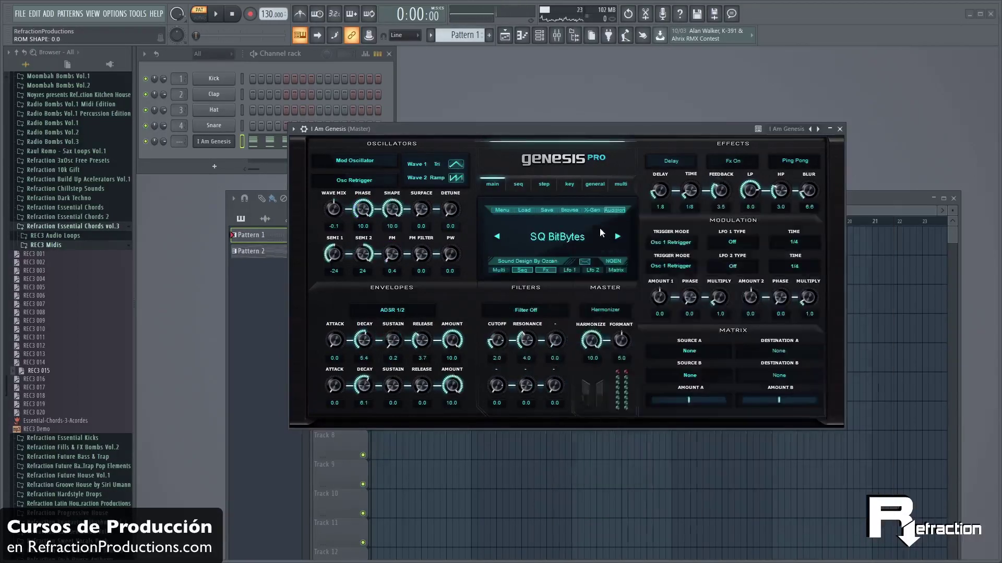
click(573, 211)
click(766, 399)
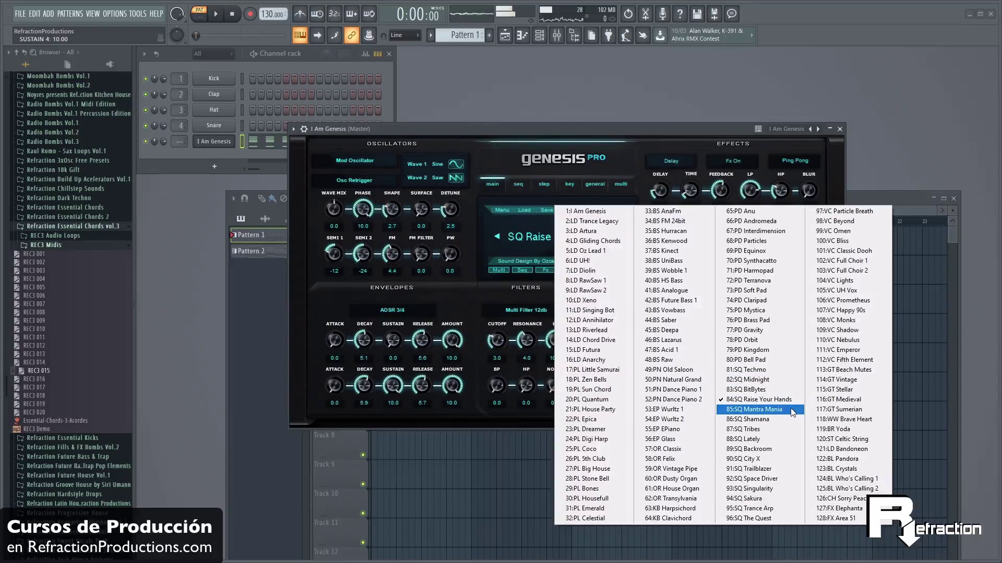
Audition the GenesisPro sequence presets SQ Mantra Mania, SQ Tribes and SQ Lately
click(792, 409)
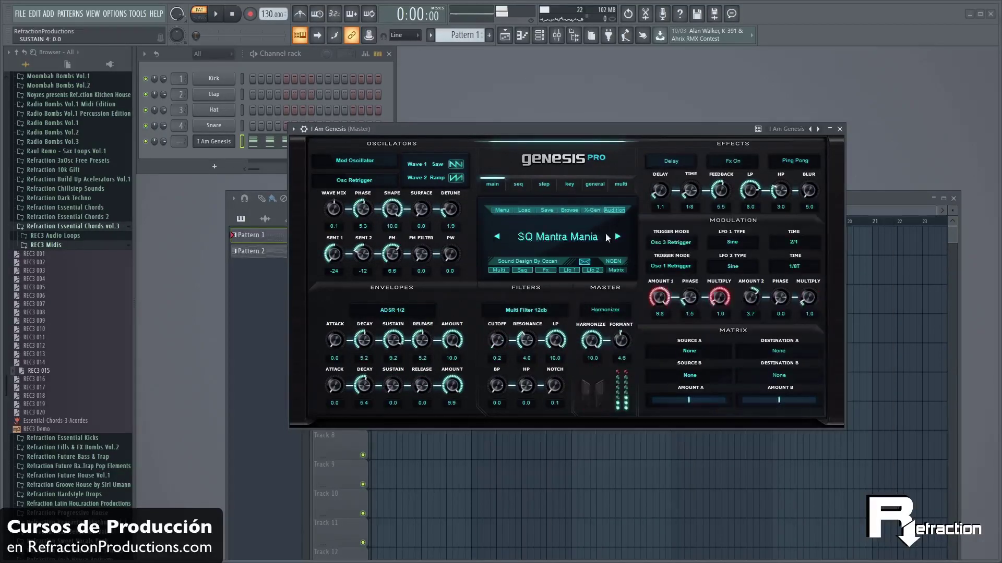
click(573, 211)
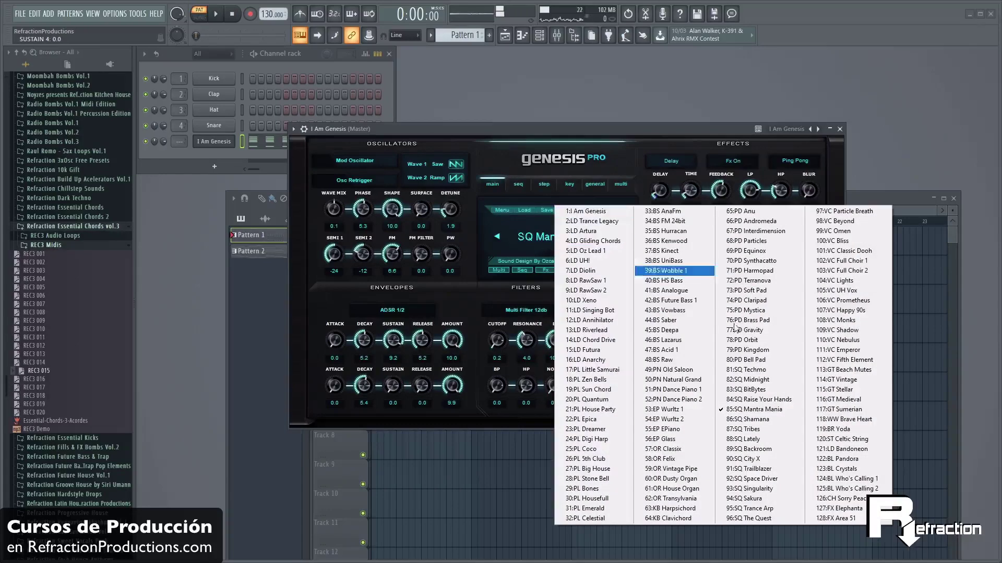
click(766, 419)
click(617, 236)
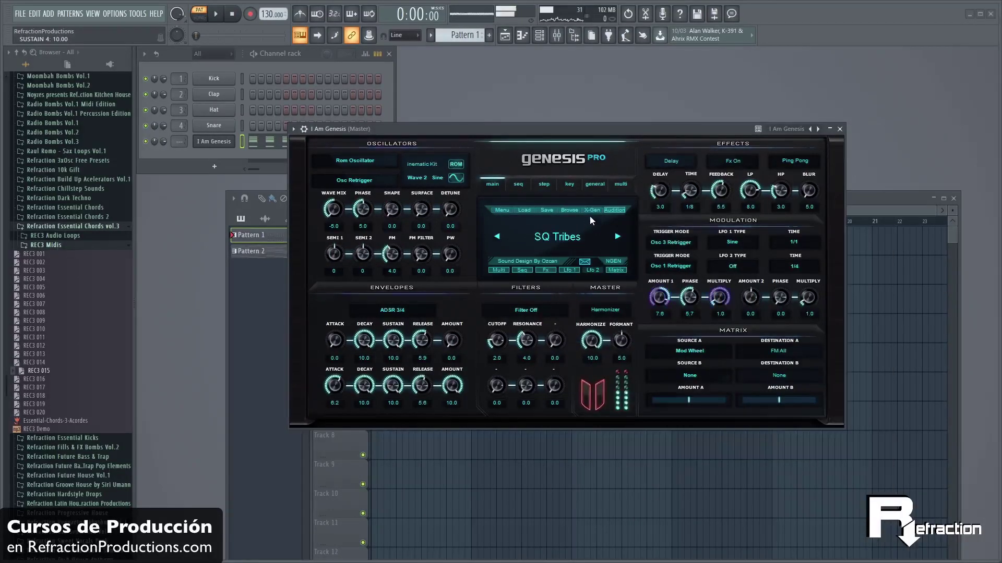
click(575, 210)
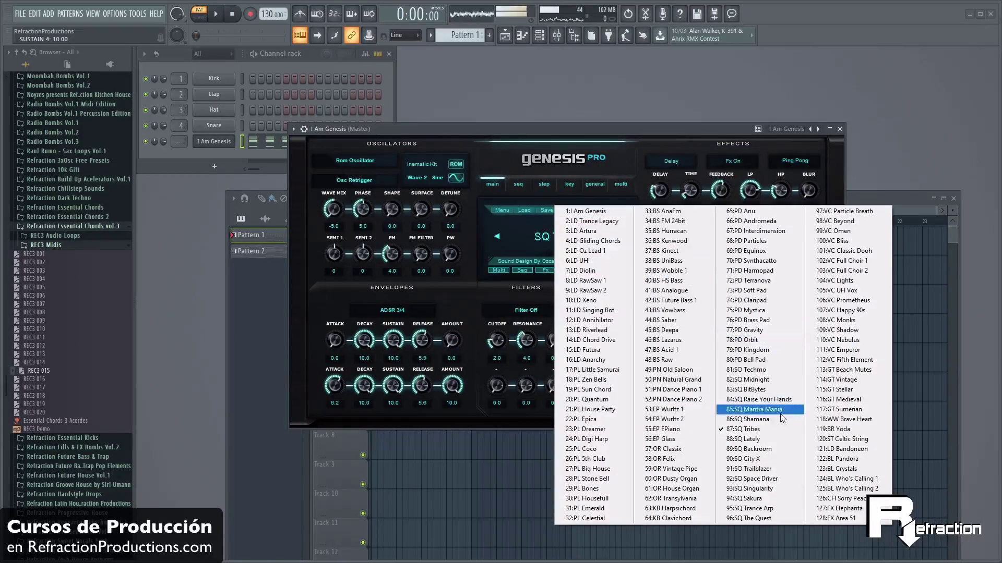
click(777, 443)
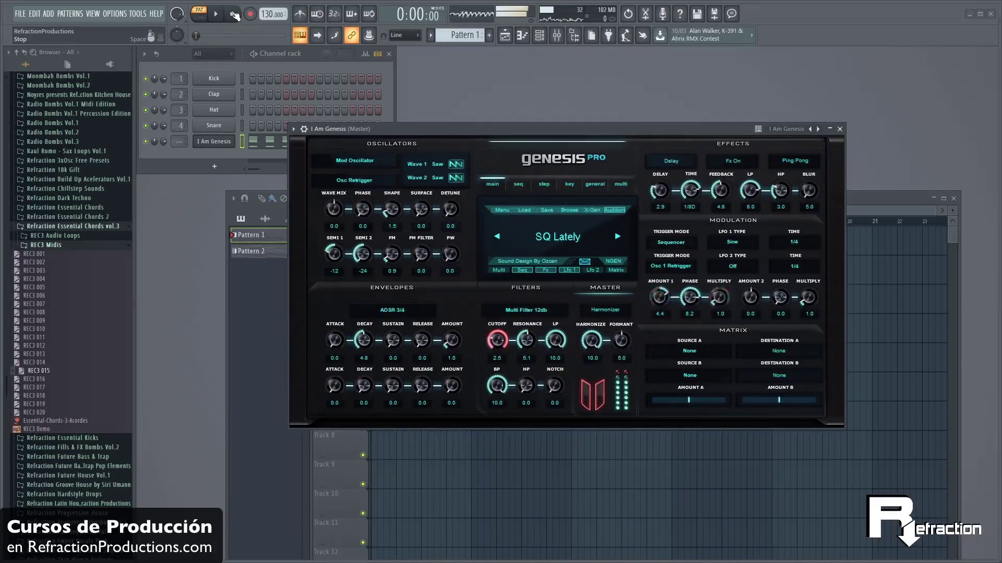
Restore the initial I Am Genesis preset and shift the GenesisPro window slightly away from the channel rack
key(ctrl+z)
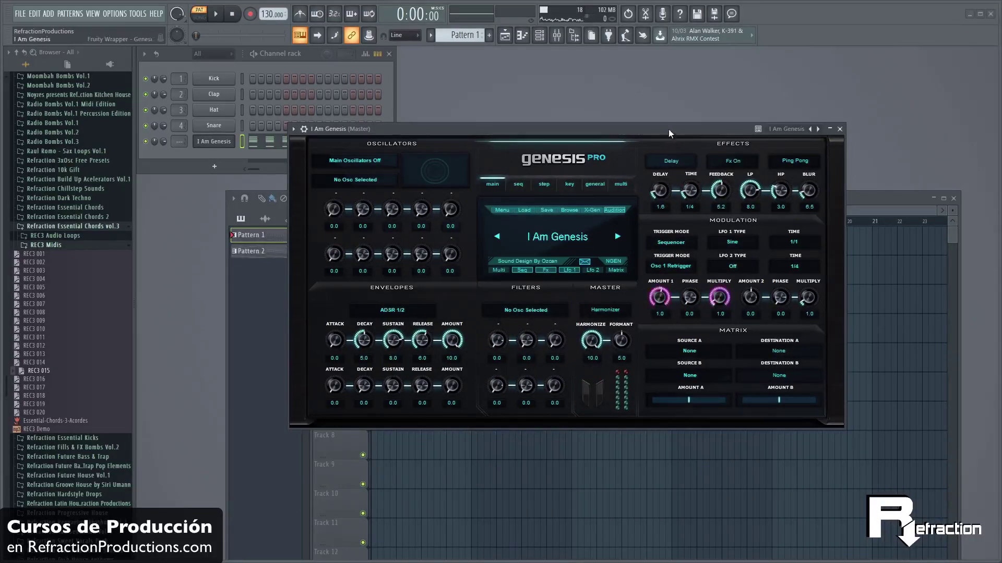
drag(668, 129, 688, 123)
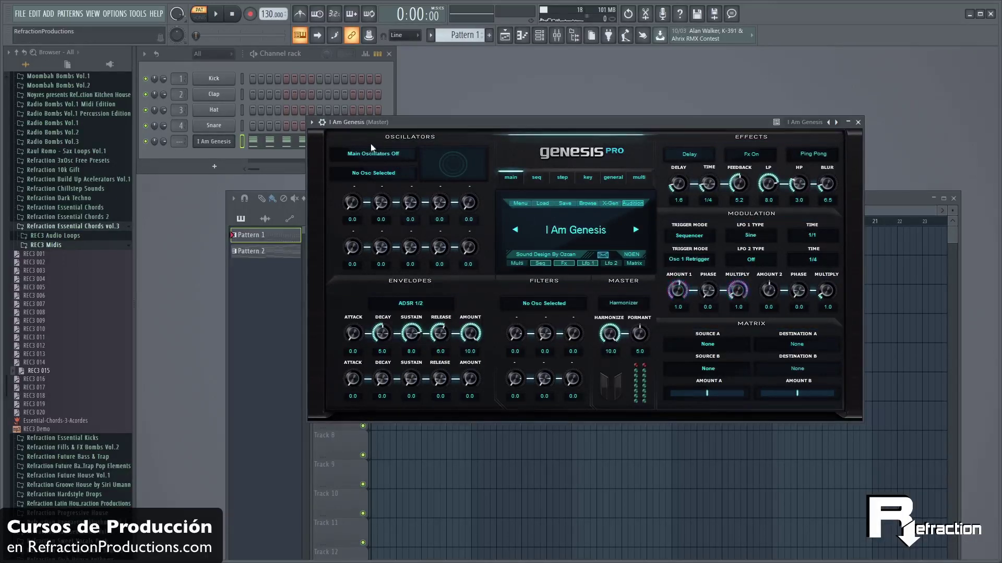
Switch the main oscillator to Multiwave Oscillator and shift the Genesis Pro window slightly aside
click(400, 156)
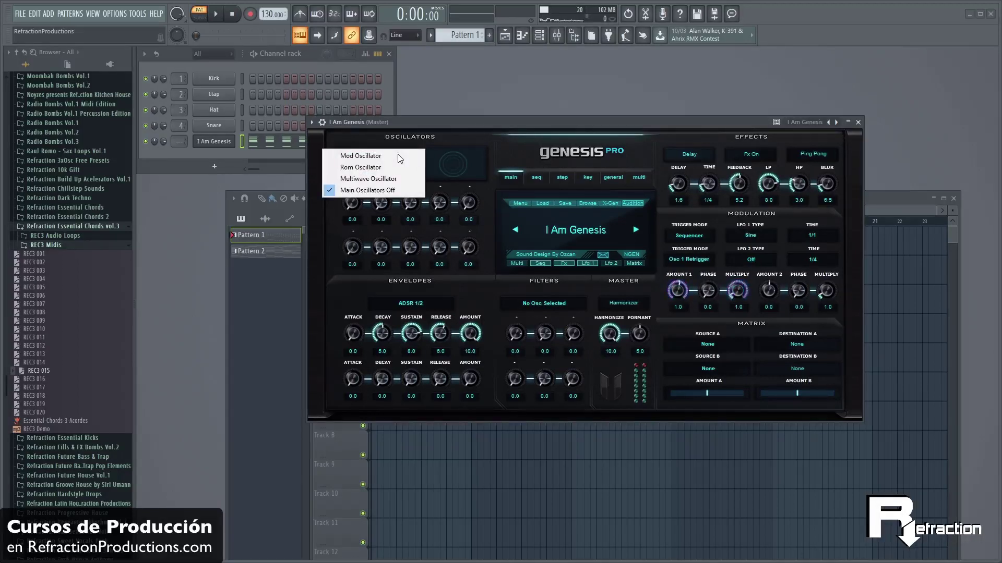
click(376, 179)
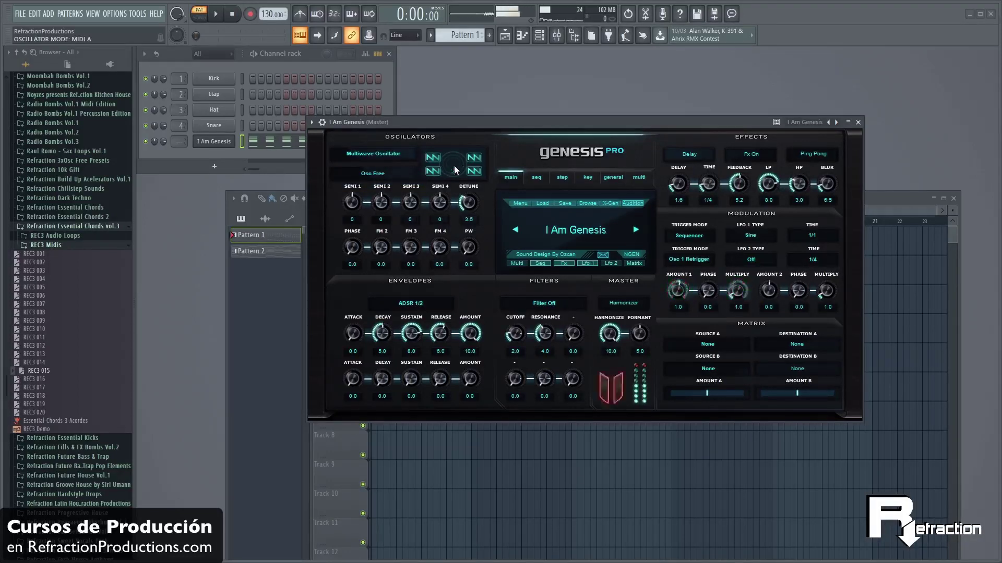
drag(512, 126, 455, 129)
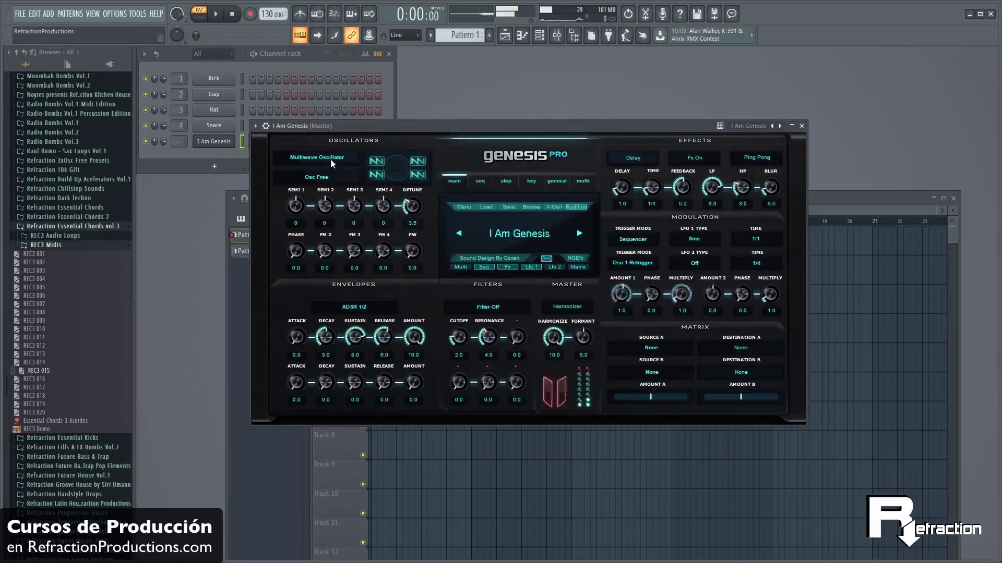
Set the four Multiwave waveforms: Sine for 1, Triangle for 2 after trying Pink Noise, Triangle for 3 and Pulse for 4
click(383, 164)
click(399, 165)
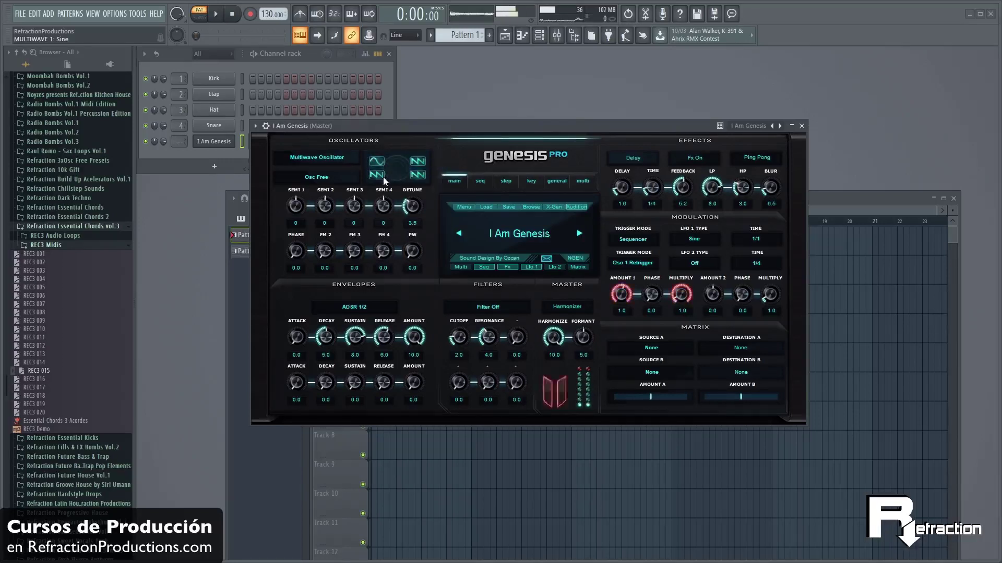
click(380, 175)
click(396, 211)
click(418, 175)
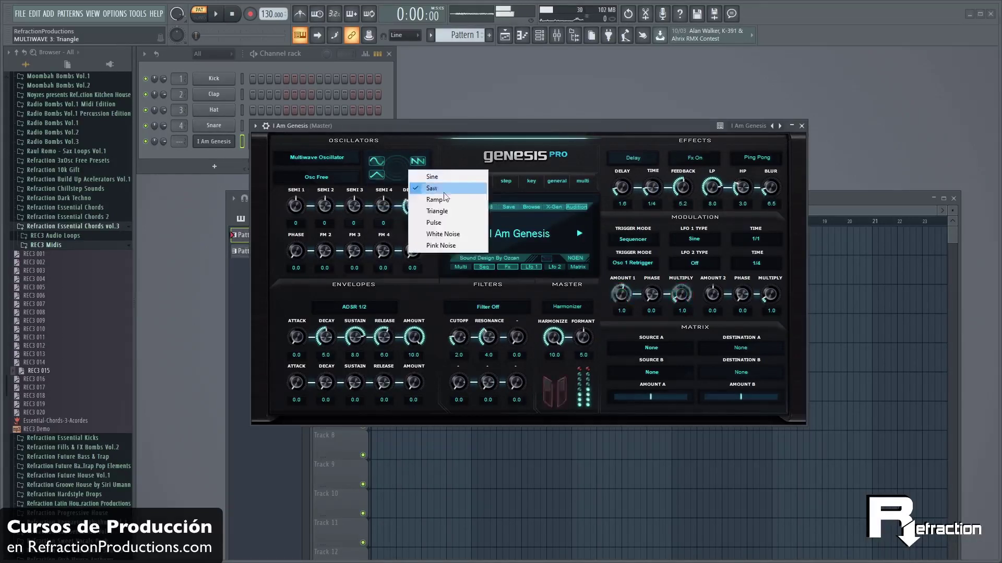
click(441, 225)
click(417, 161)
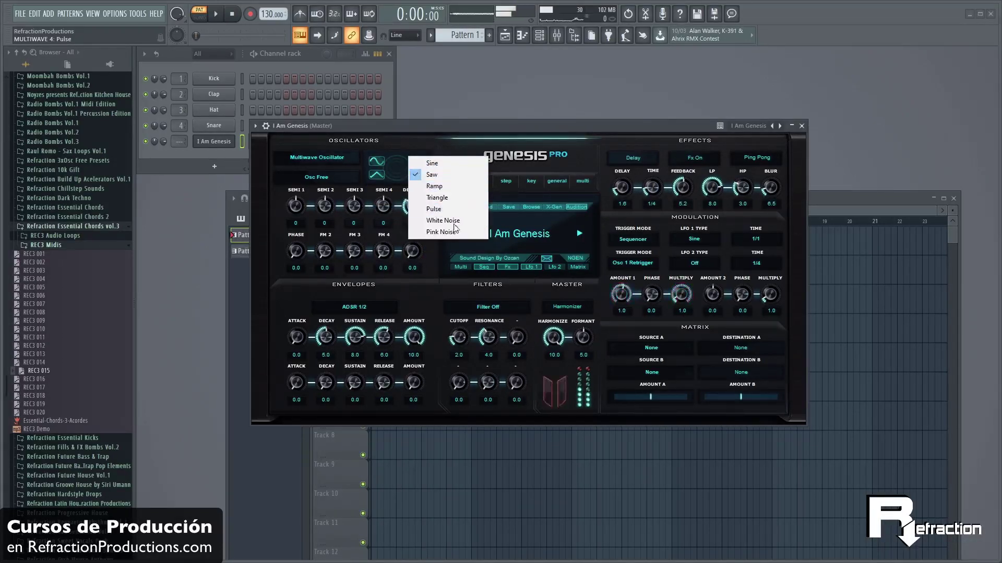
click(448, 231)
click(417, 161)
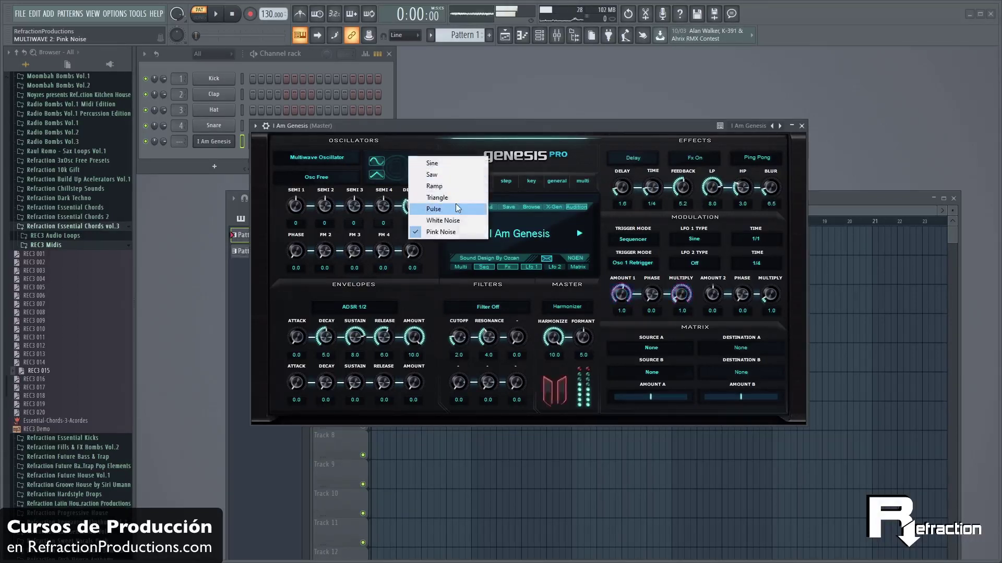
click(455, 203)
Try out the Multiwave Oscillator's Semi 1, FM 2 and Semi 4 knobs, returning each to 0
drag(296, 207, 301, 199)
click(307, 157)
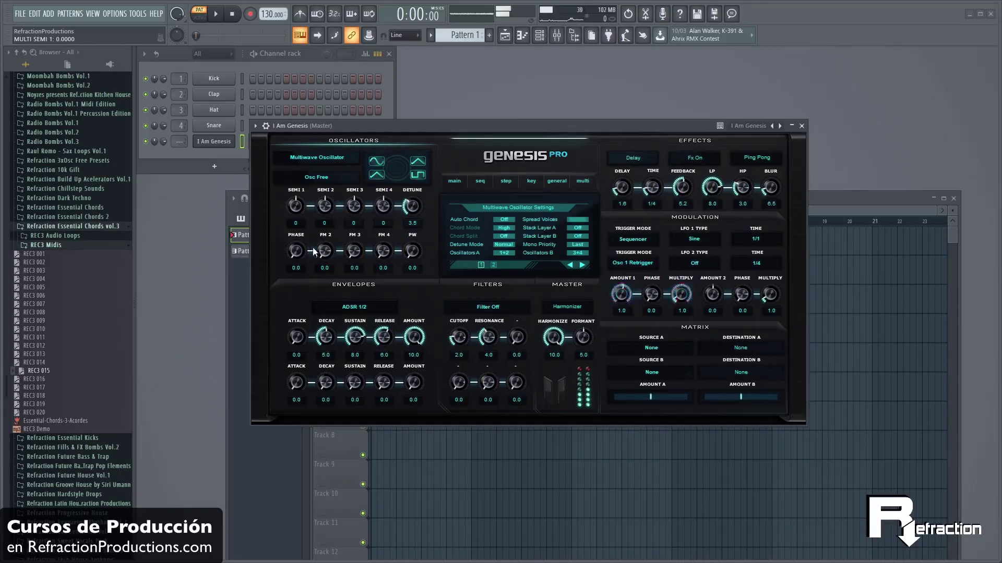
drag(296, 251, 344, 183)
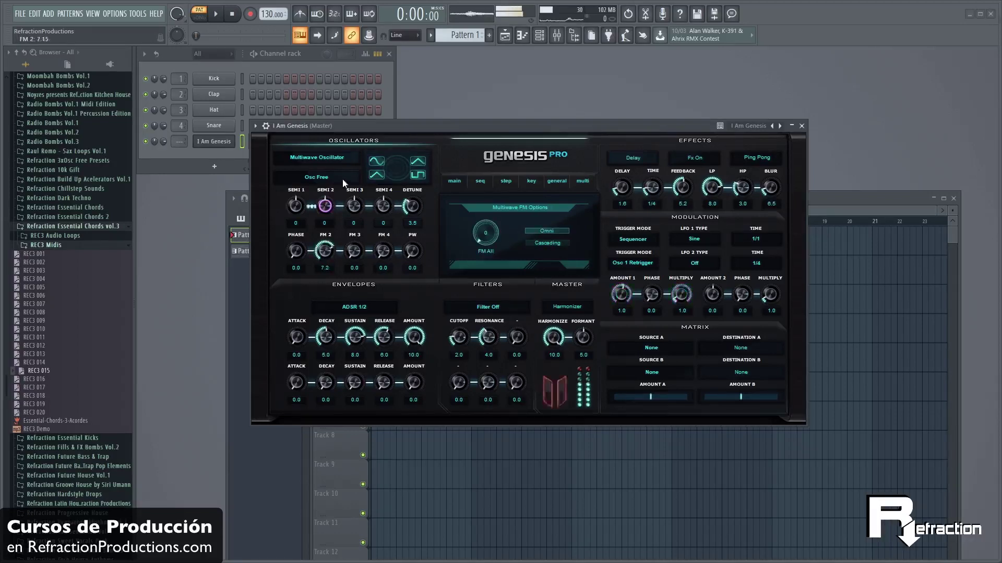
drag(355, 133, 364, 301)
drag(379, 207, 396, 235)
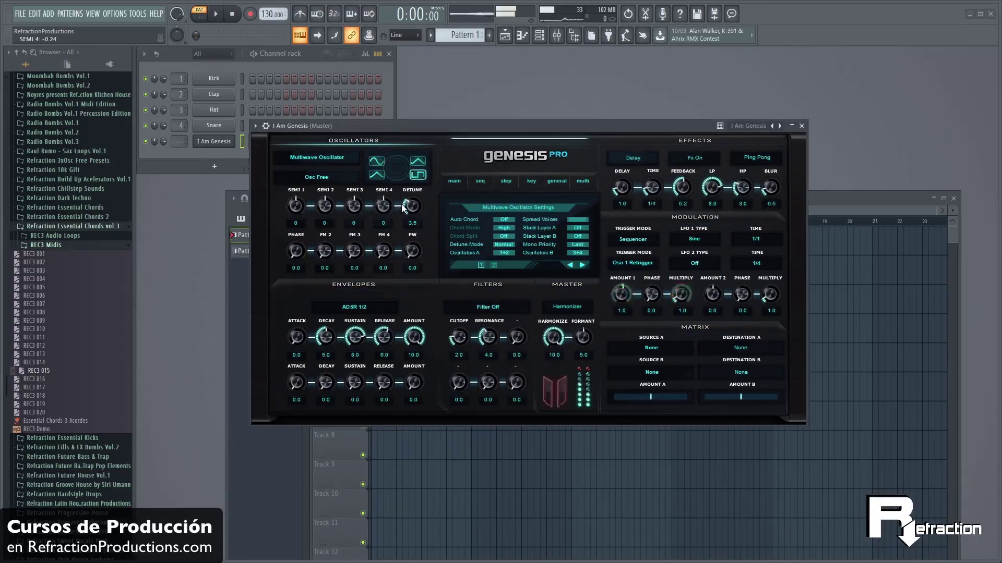
click(417, 174)
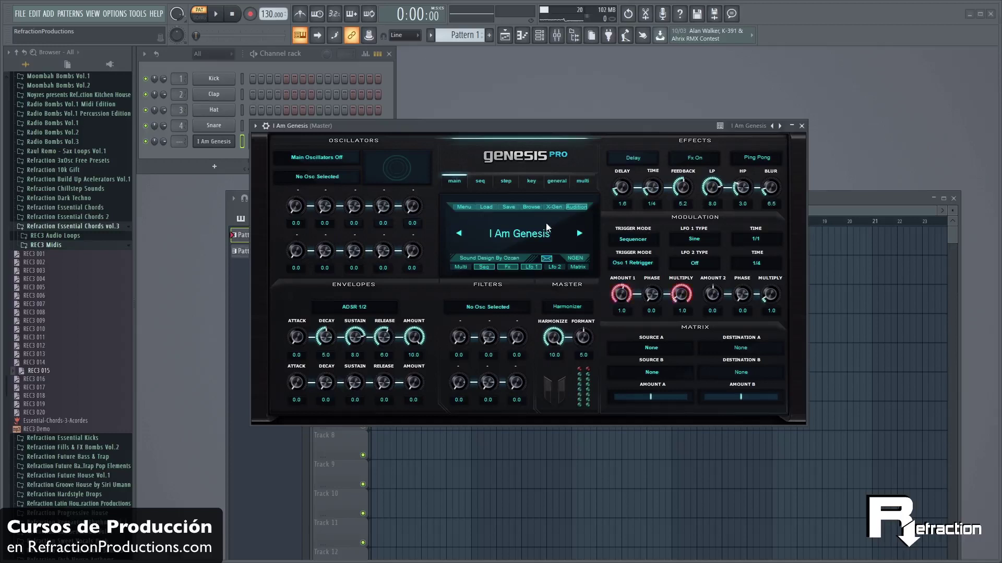
Tour the sequencer, step, key, general and multi pages of Genesis Pro and return to the main page
click(479, 182)
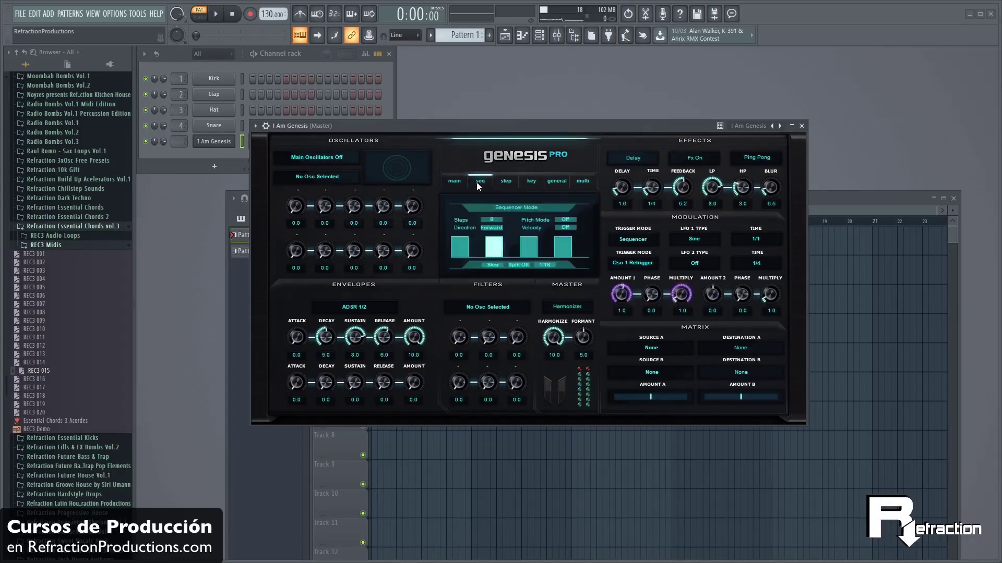
click(505, 183)
click(537, 179)
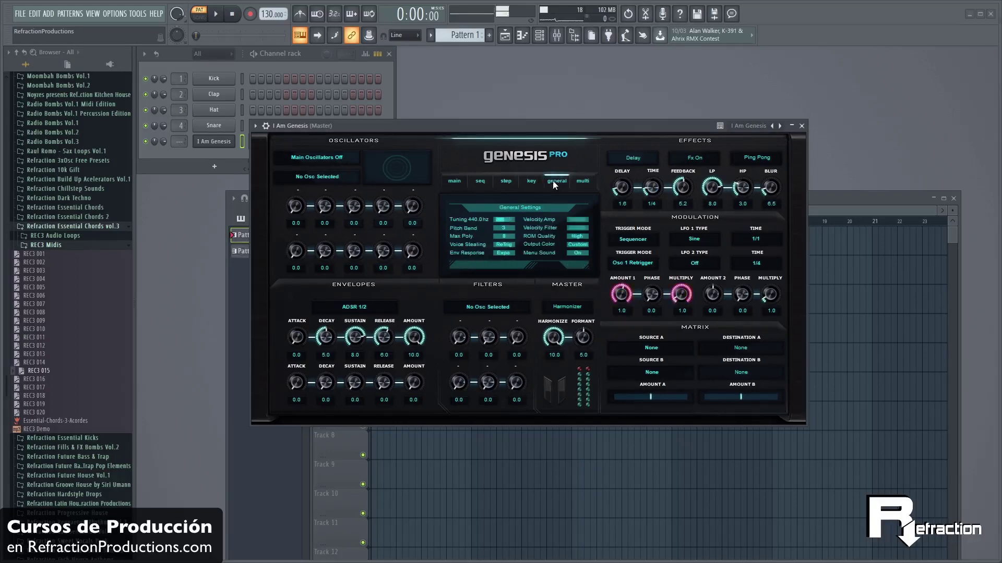
click(579, 182)
click(457, 183)
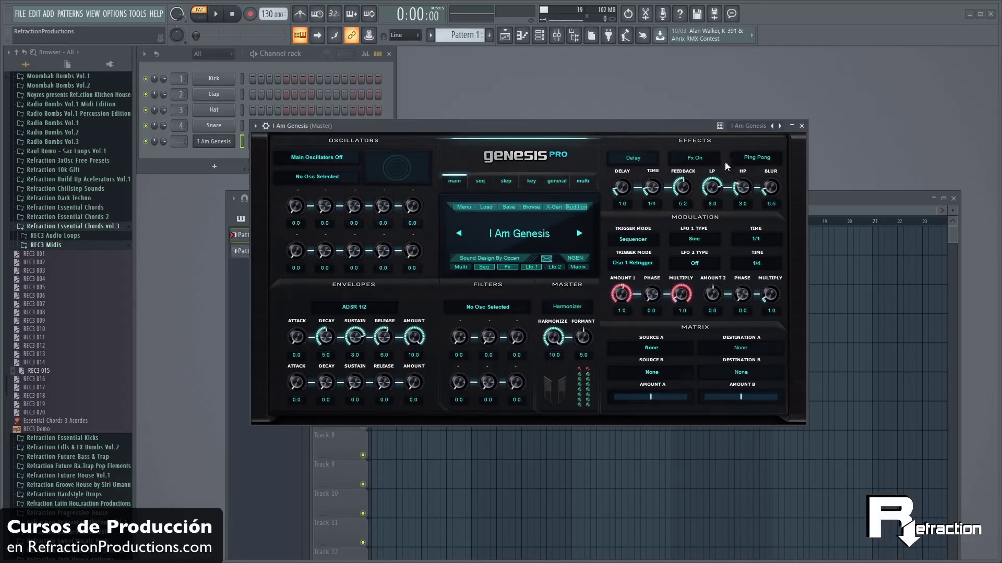
Turn off the Reverb effect in the Fx list and raise the Delay effect's delay amount to 4.5
click(633, 157)
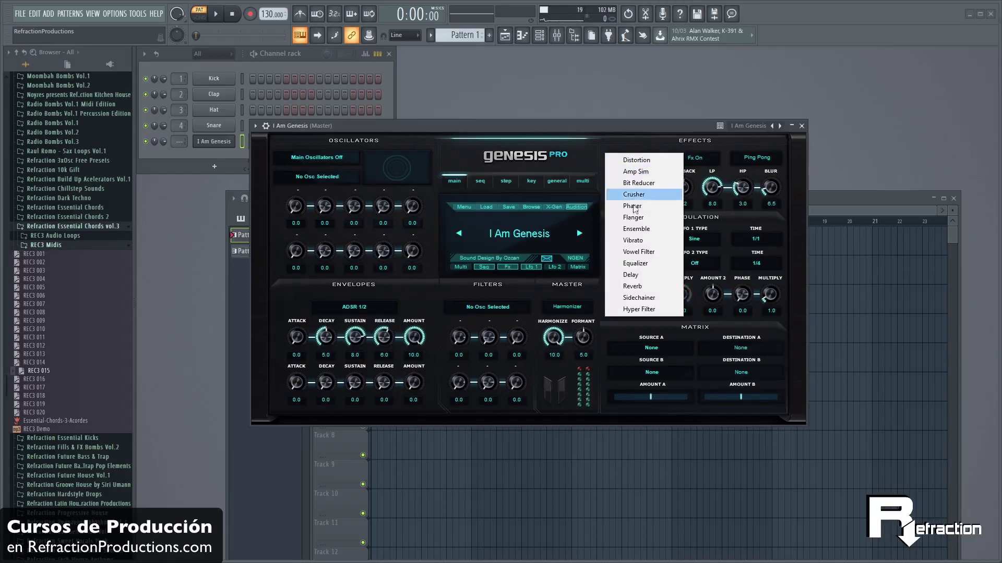
click(644, 289)
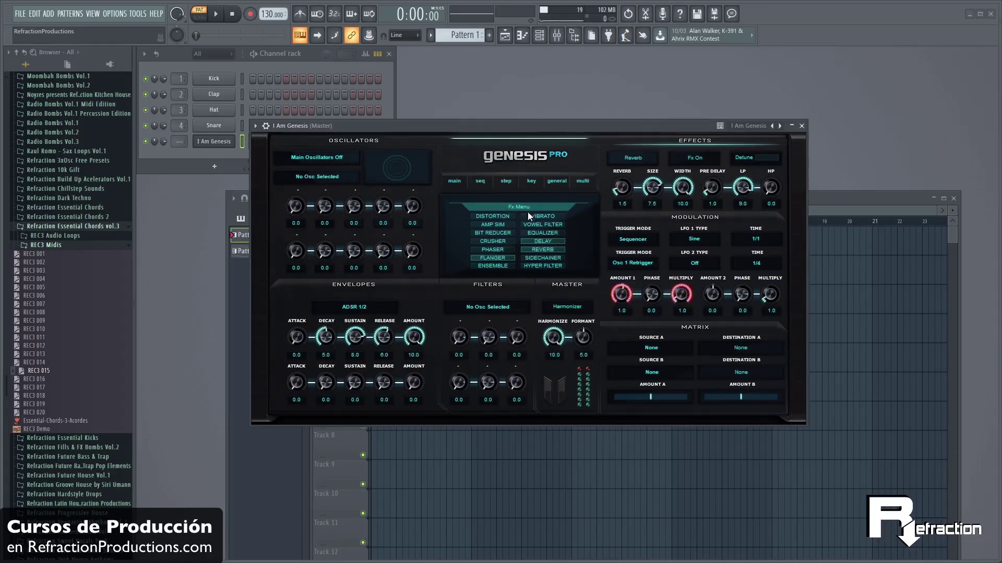
click(548, 242)
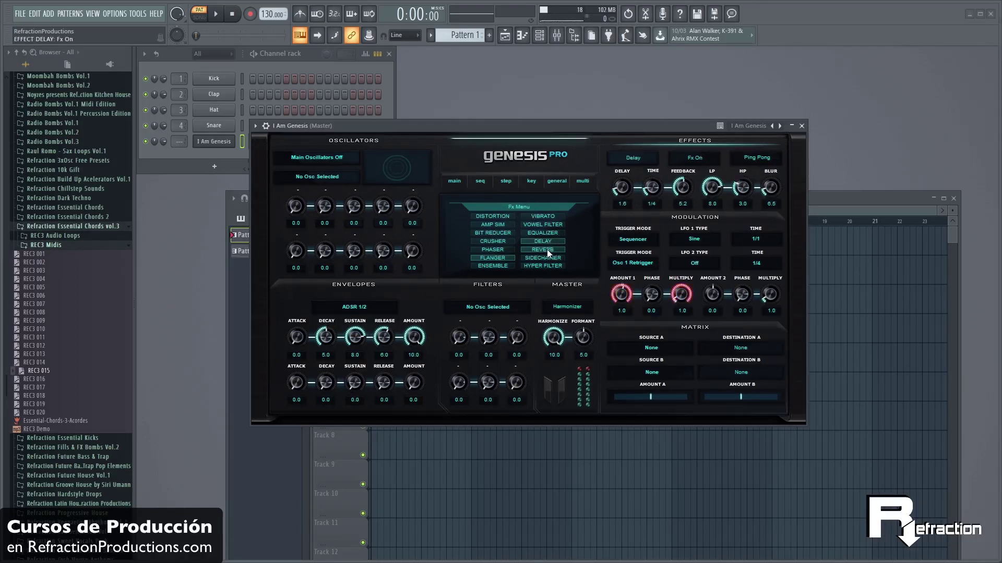
click(549, 241)
drag(627, 189, 626, 156)
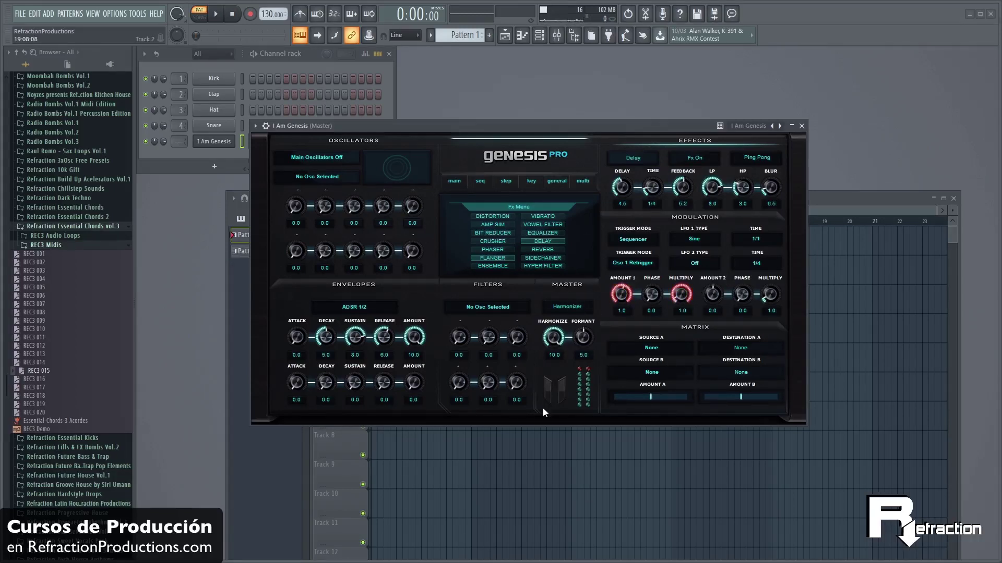
Look through the module types offered for the Master section
click(571, 308)
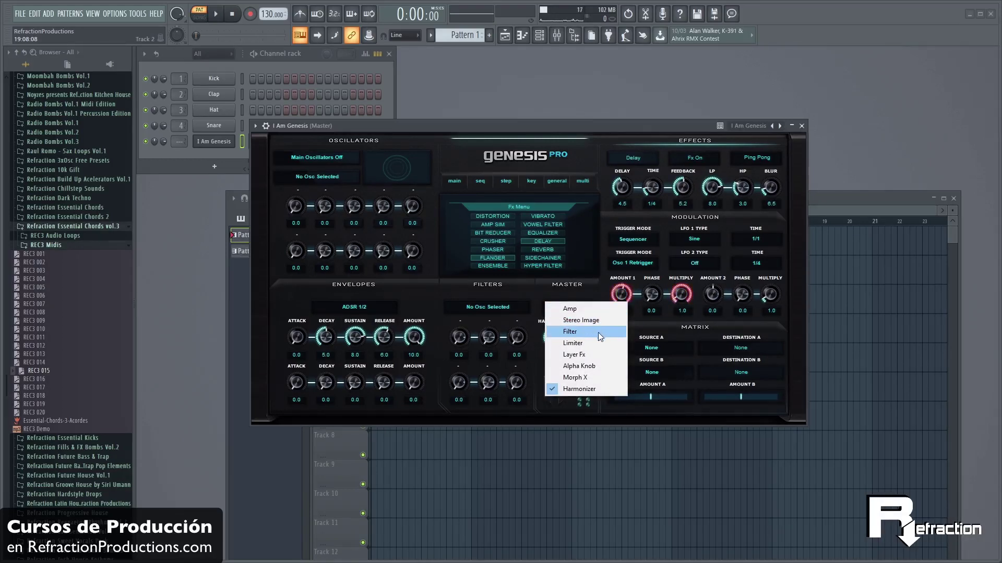
click(591, 286)
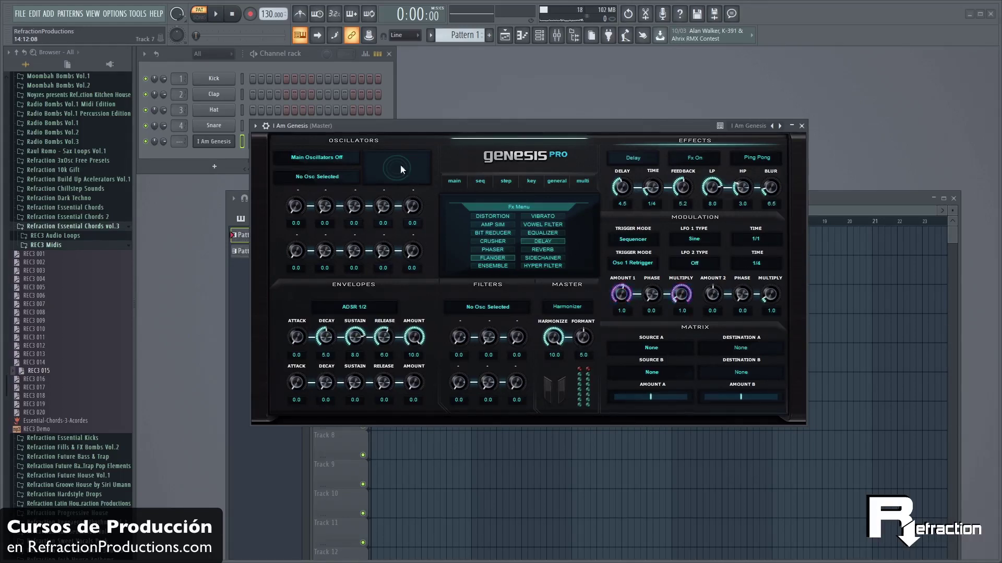
Replace the preset name on the main page with "picasso mode" to open the skin editor
click(459, 180)
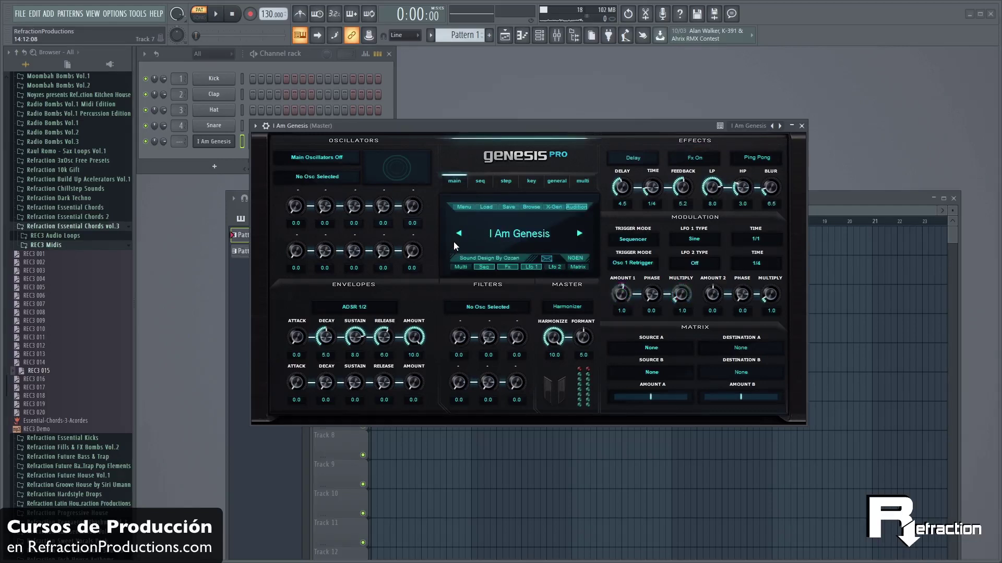
double_click(502, 233)
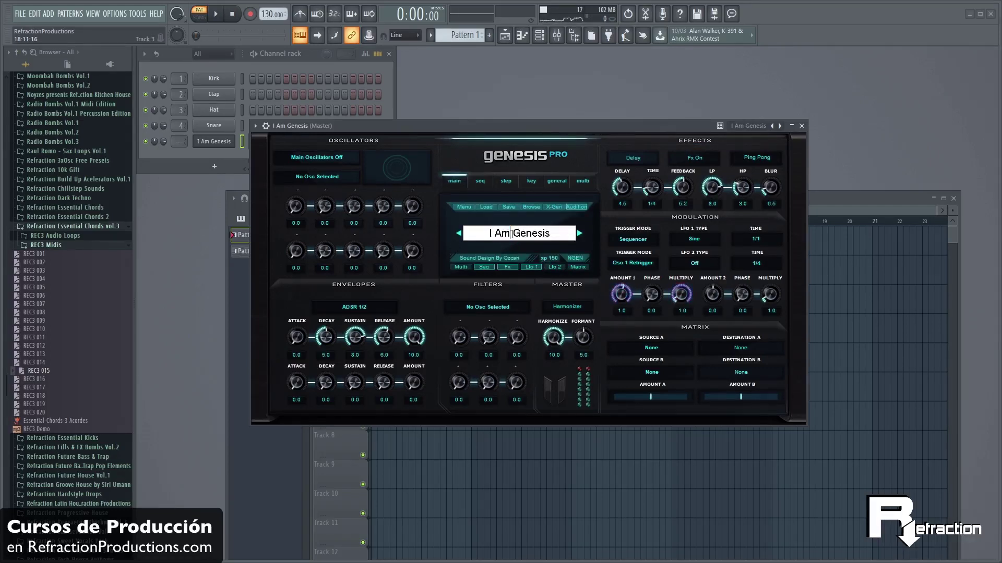
drag(558, 233, 454, 249)
text(picasso mode)
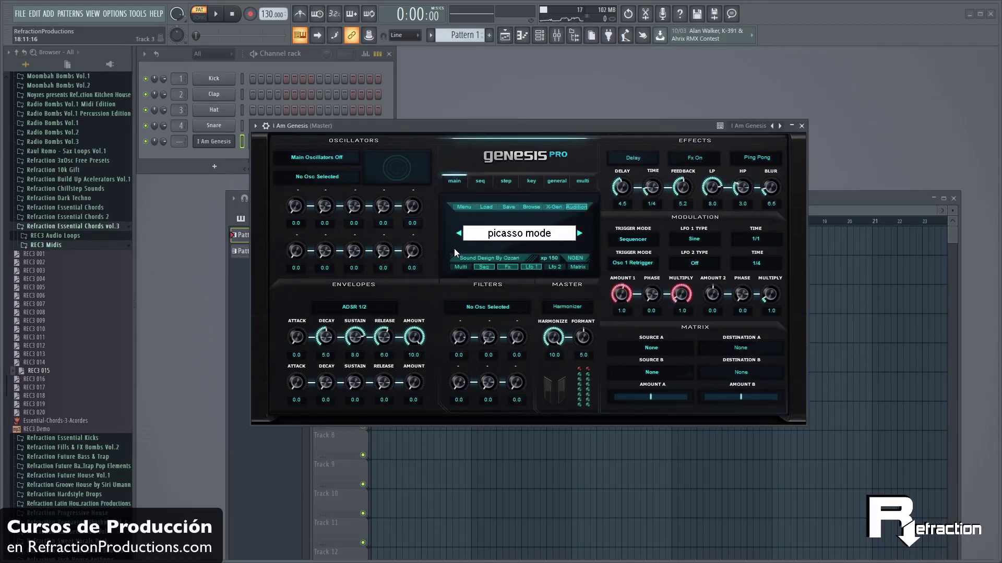
key(Return)
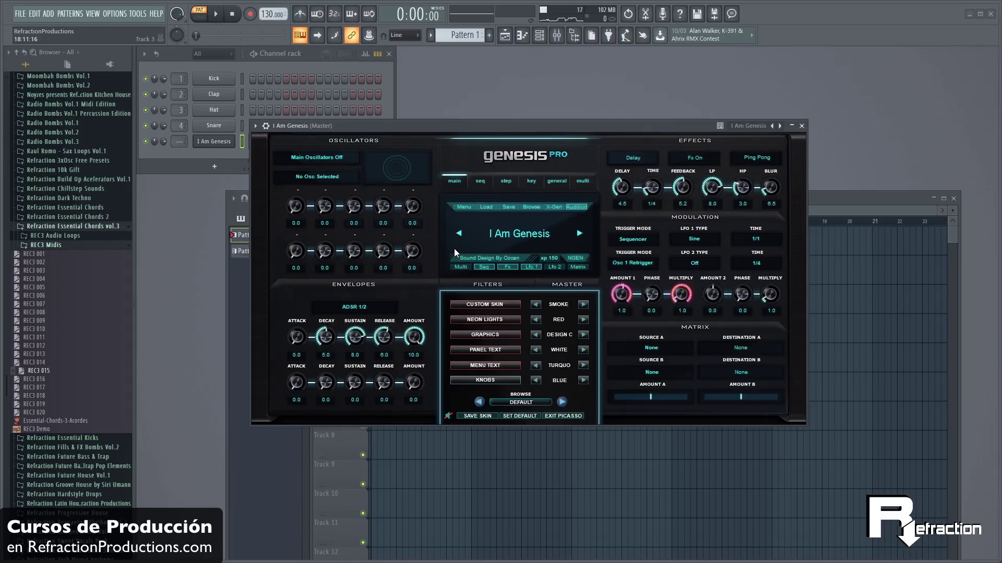
Preview the Picasso skins from Virus, Cyber and Voyager through Moonlight and Silver Surfer to Atlantis, and look over the full skin list
click(562, 402)
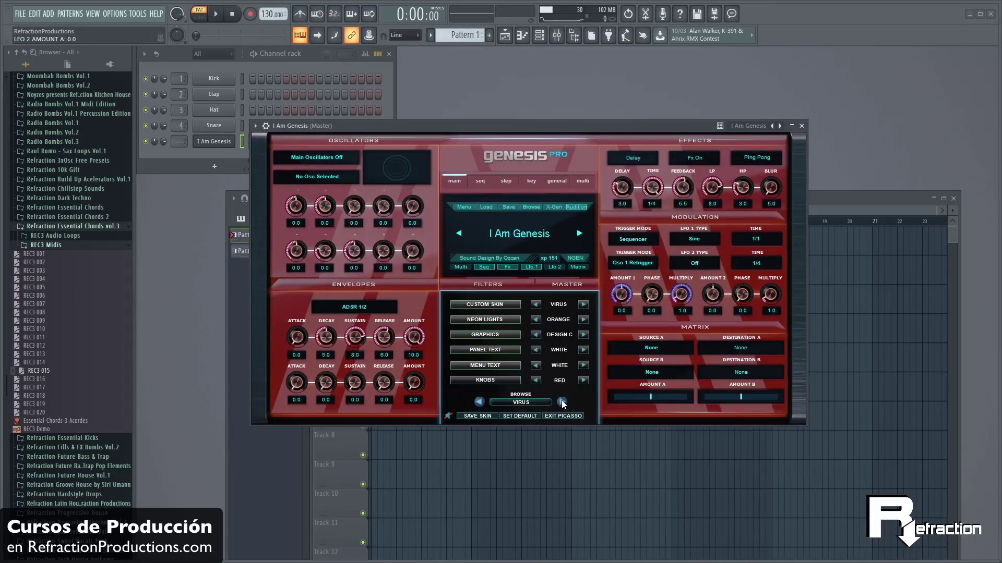
click(562, 402)
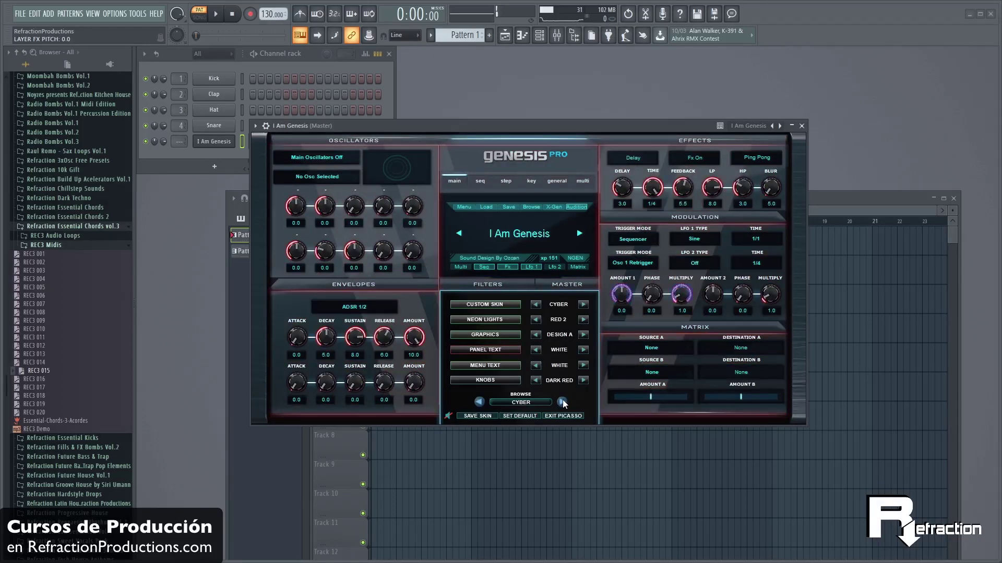
click(562, 402)
click(562, 402)
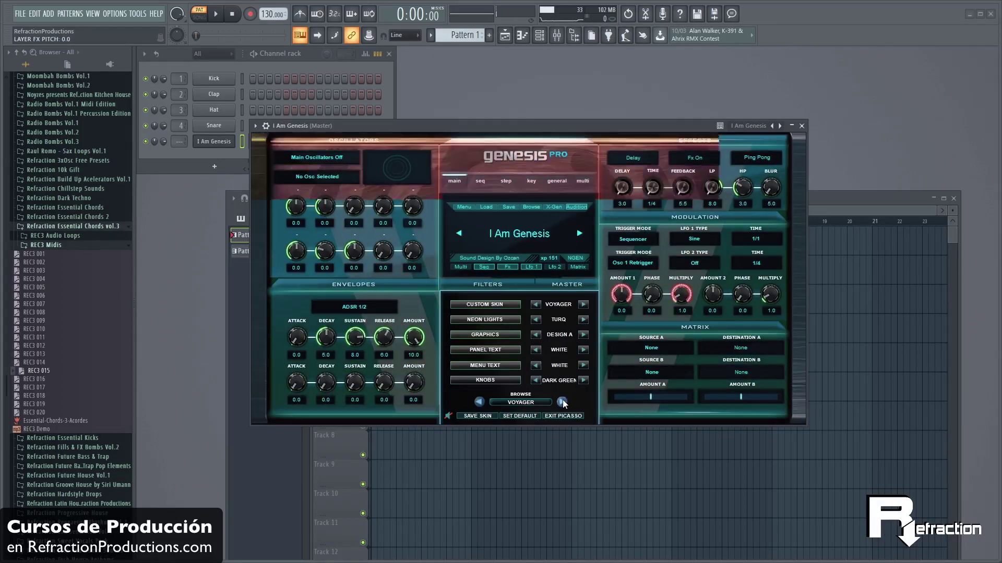
click(562, 402)
click(562, 402)
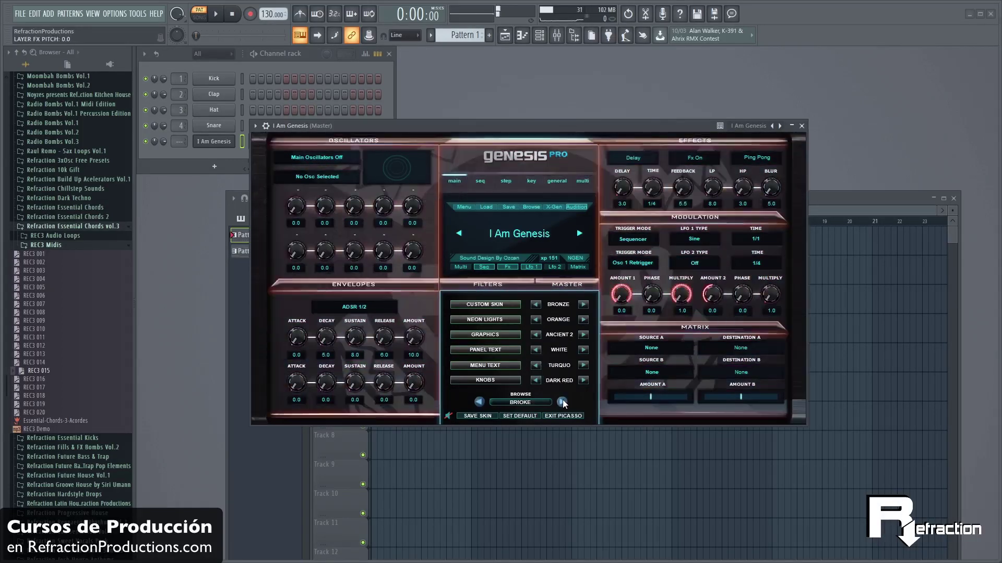
click(562, 402)
click(562, 403)
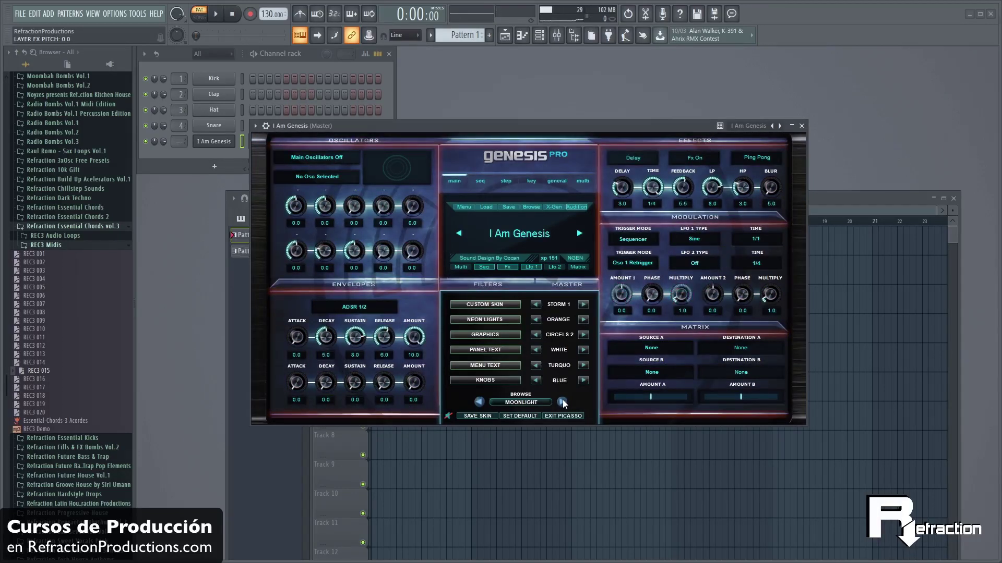
click(562, 399)
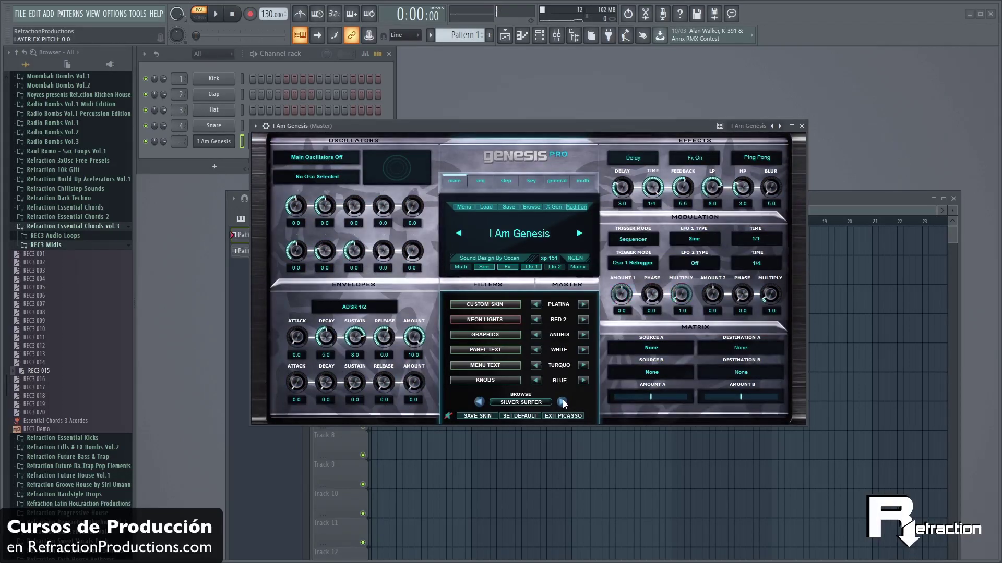
click(562, 400)
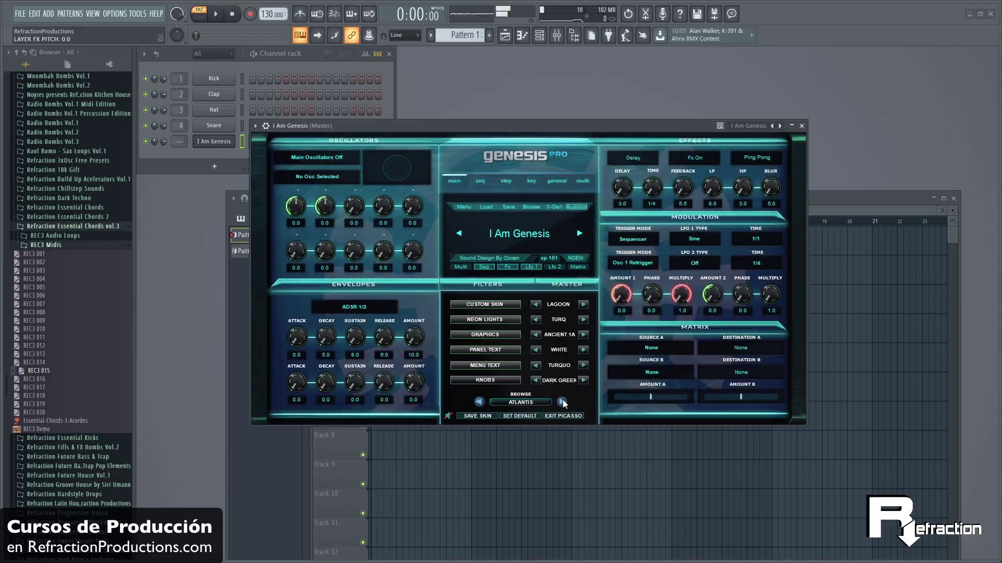
click(542, 402)
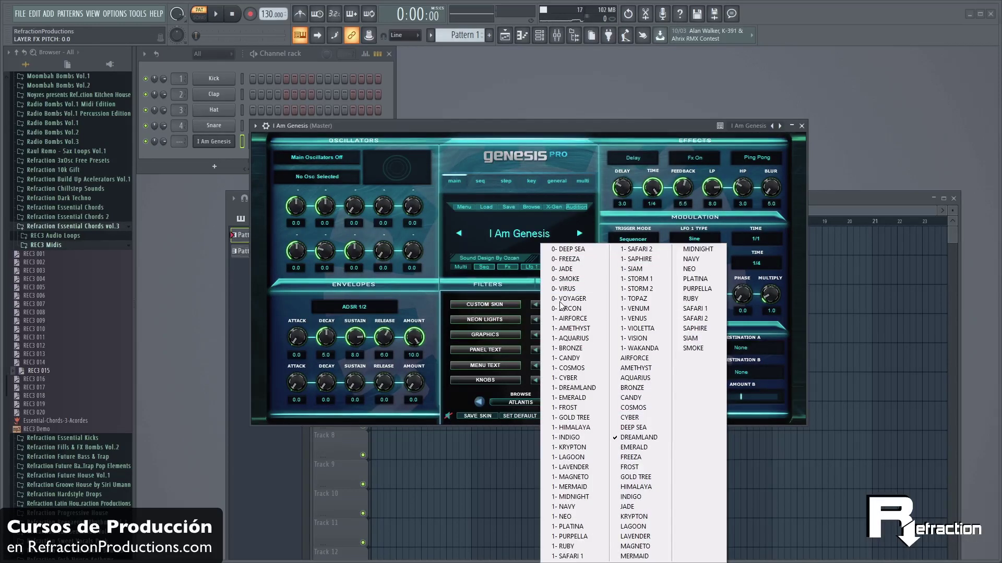
click(569, 125)
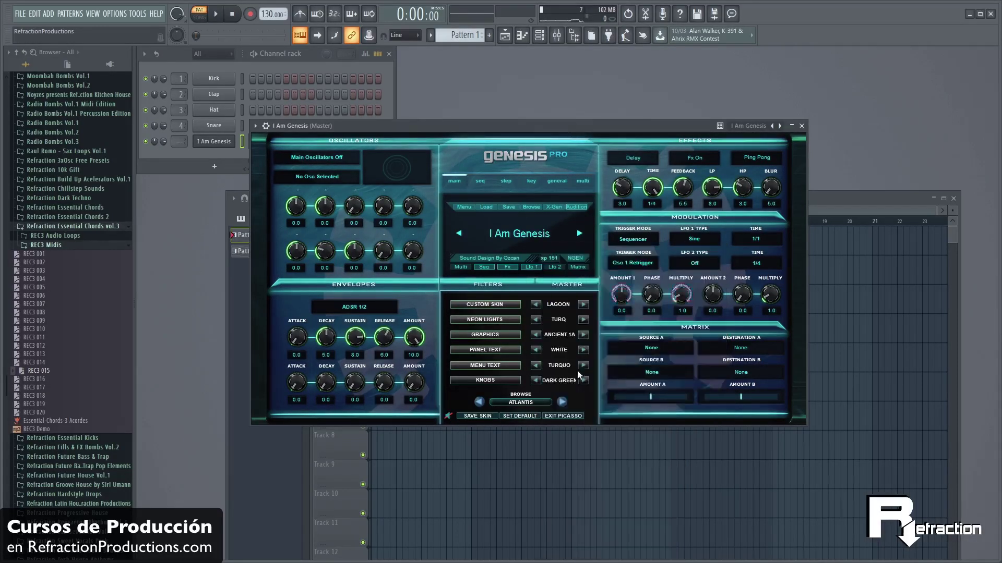
Preview the Treelogy skin, return to the Default skin and exit Picasso mode
click(562, 401)
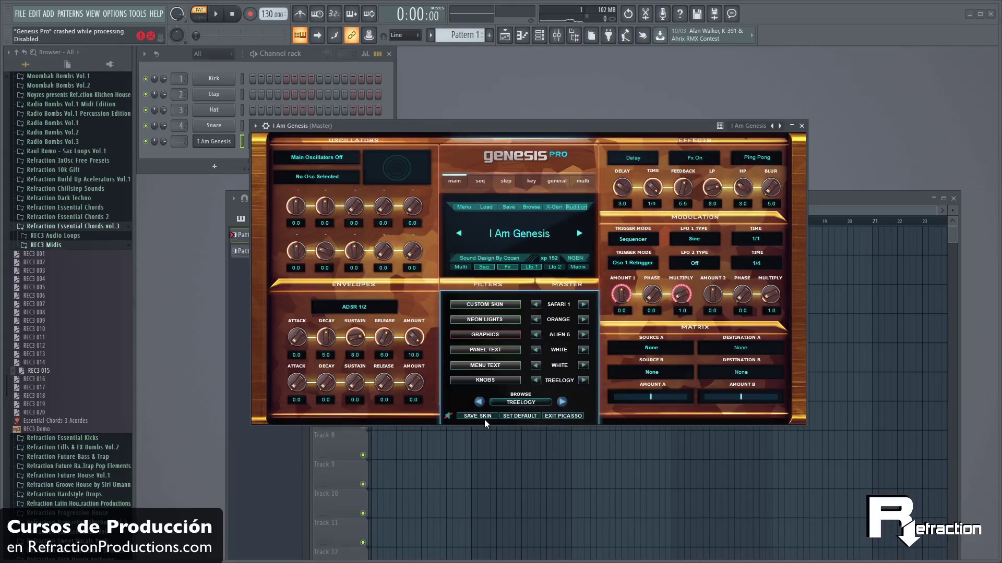
click(562, 402)
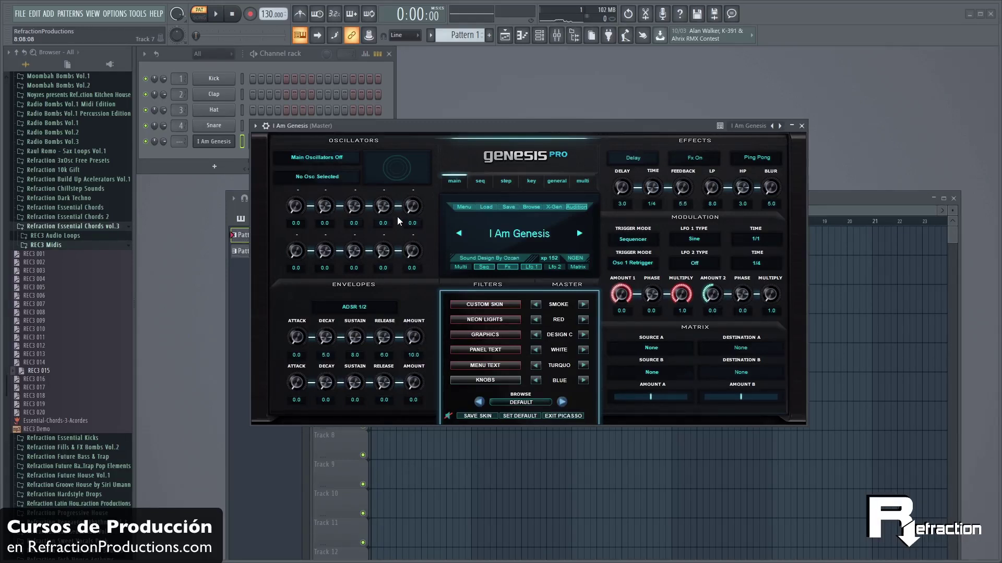
click(563, 416)
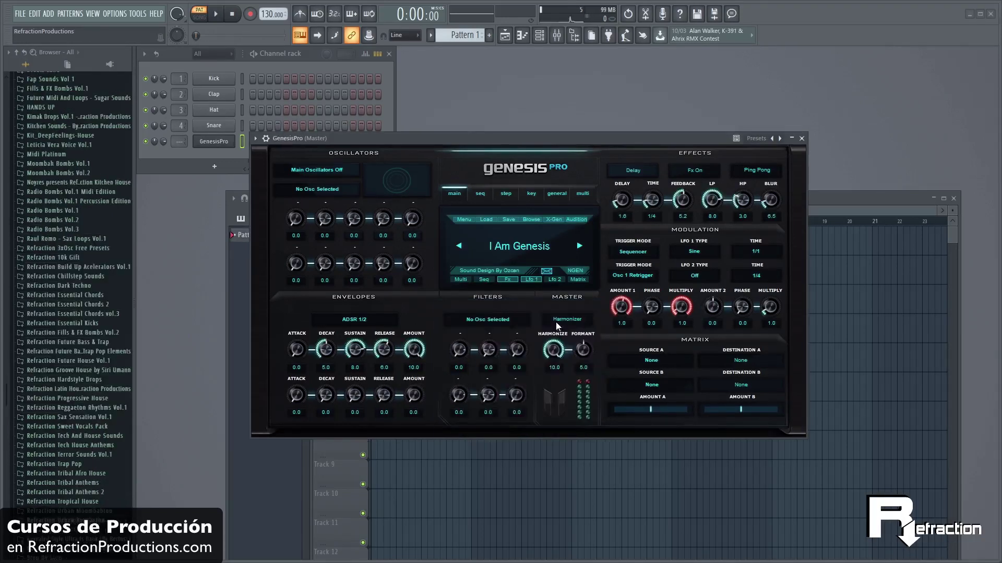